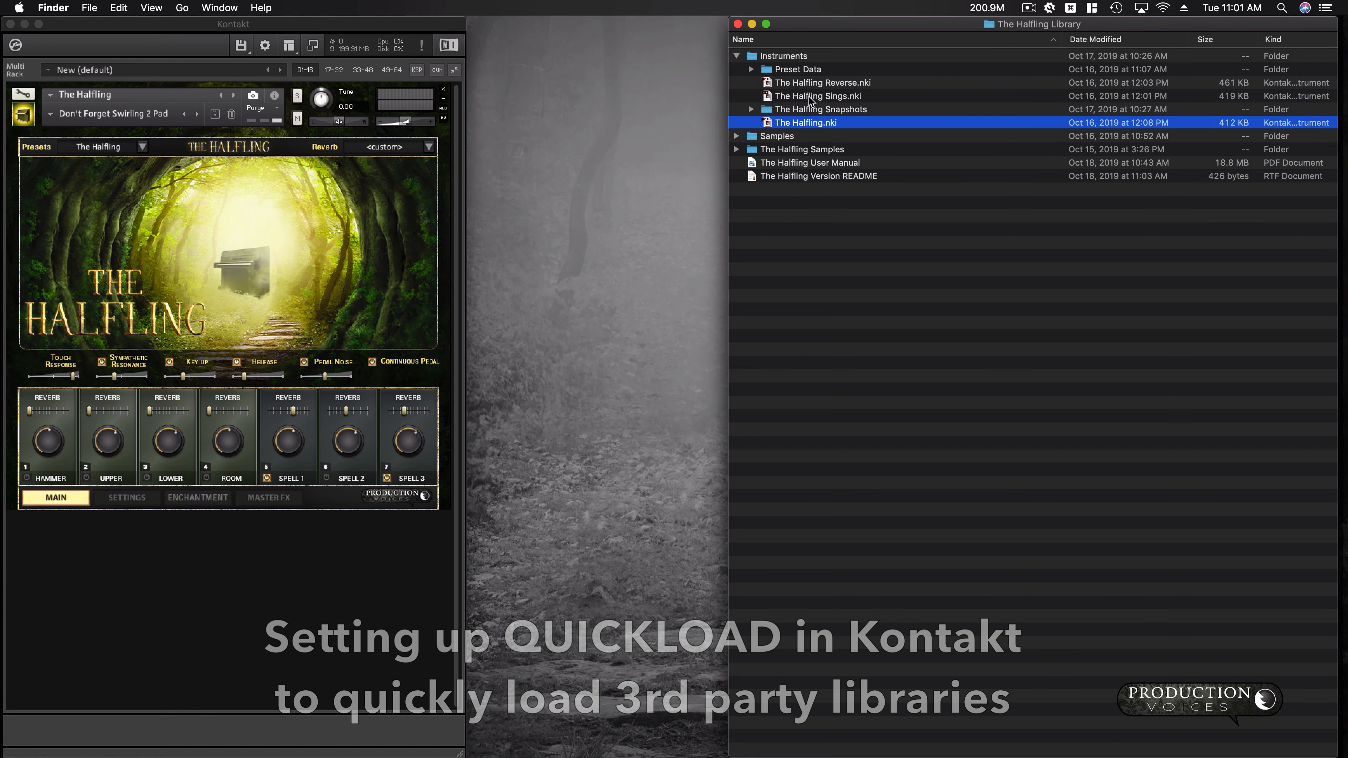
# - Load The Halfling Sings.nki from the library's Instruments folder into the Kontakt rack alongside the existing instrument
pyautogui.click(811, 98)
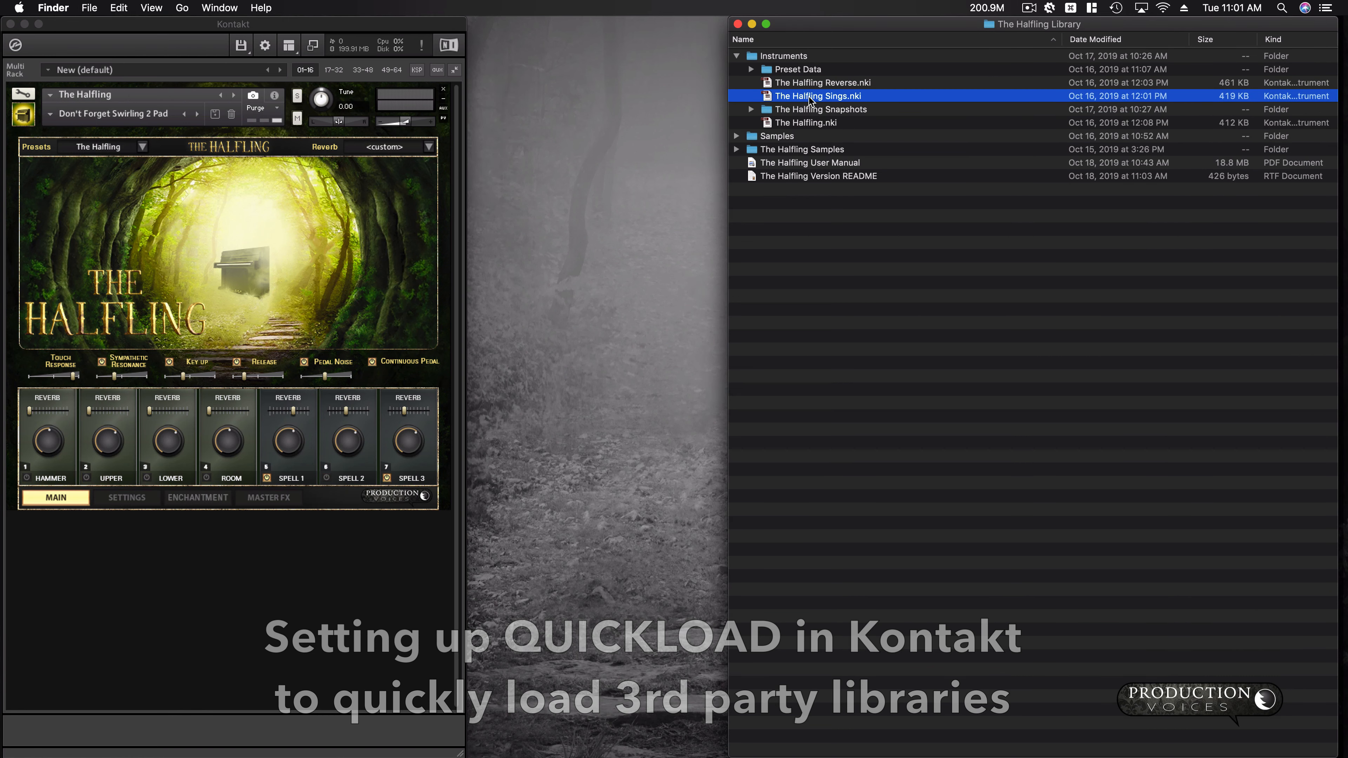
pyautogui.moveTo(809, 100); pyautogui.dragTo(166, 603)
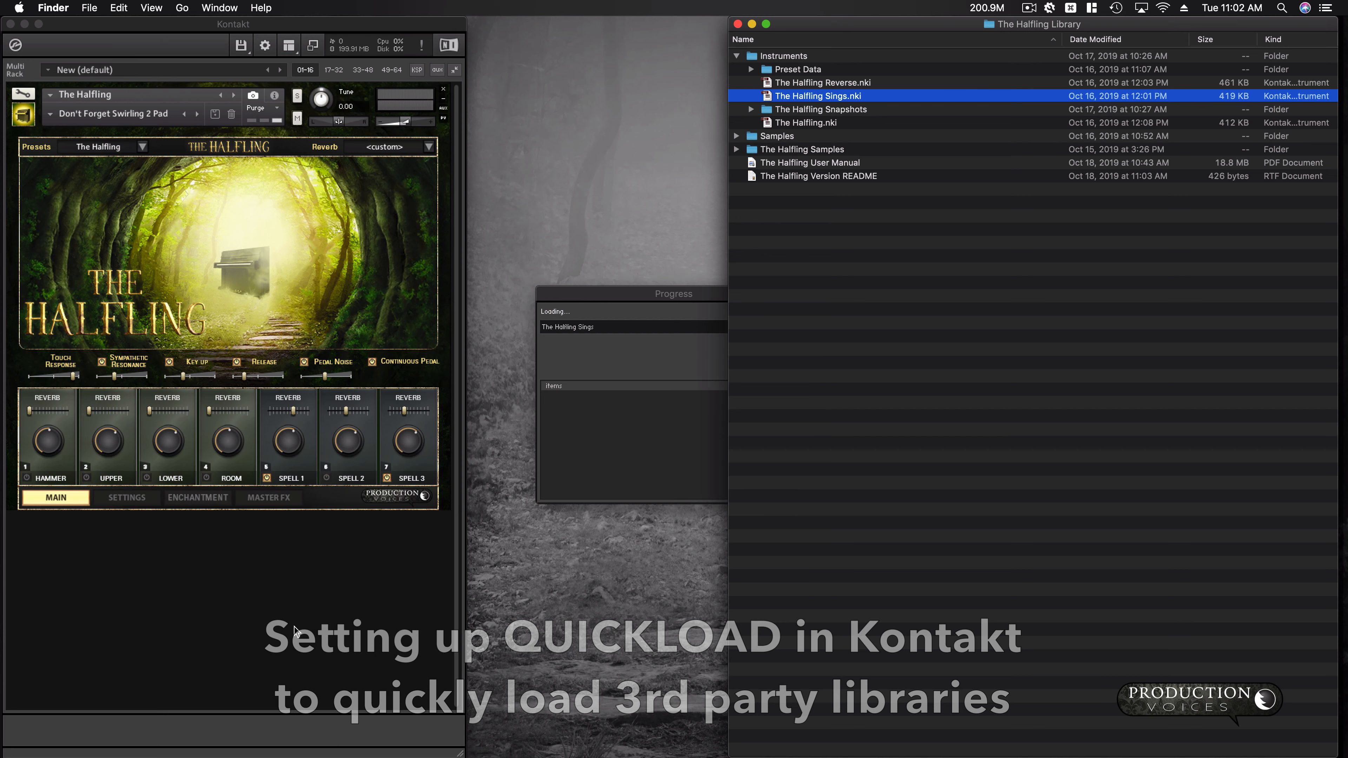
pyautogui.scroll(-10, 242, 573)
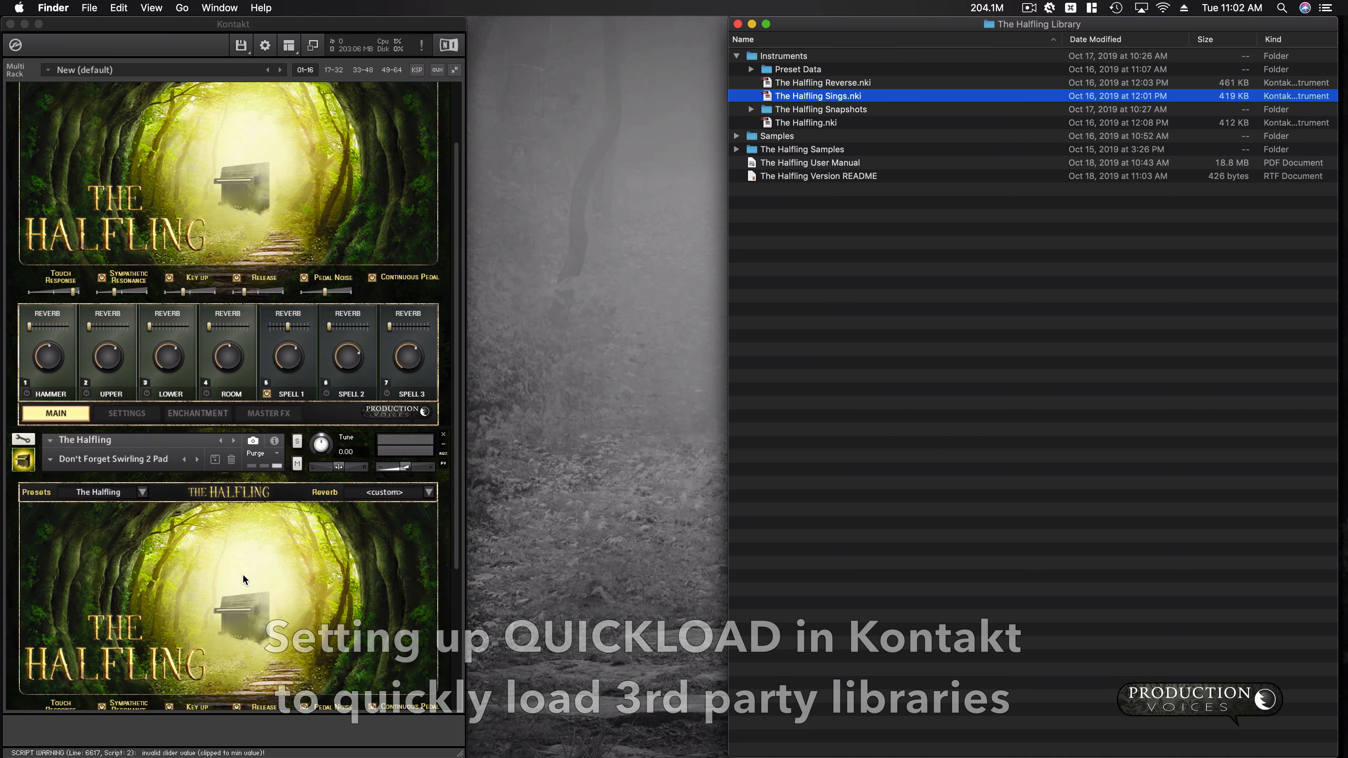
pyautogui.scroll(-4, 243, 575)
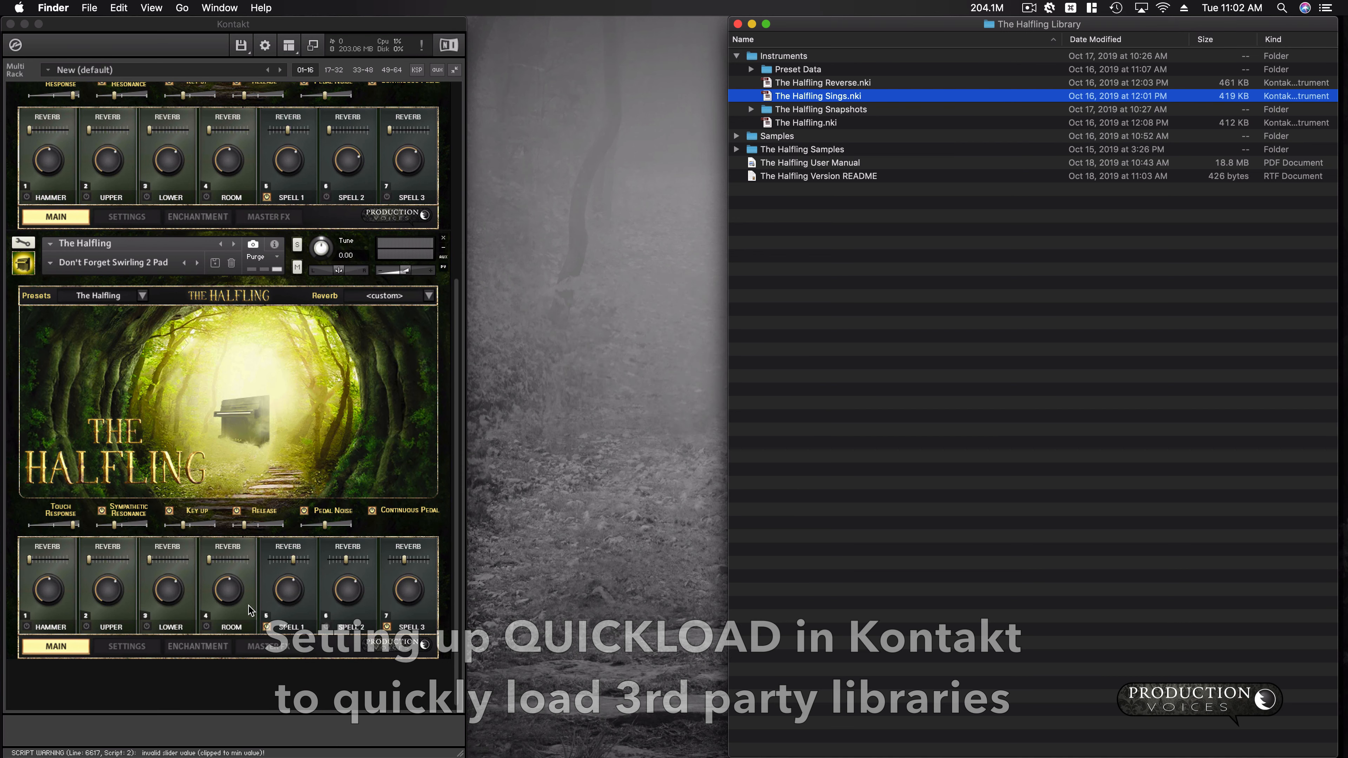
pyautogui.scroll(6, 247, 595)
pyautogui.scroll(4, 249, 605)
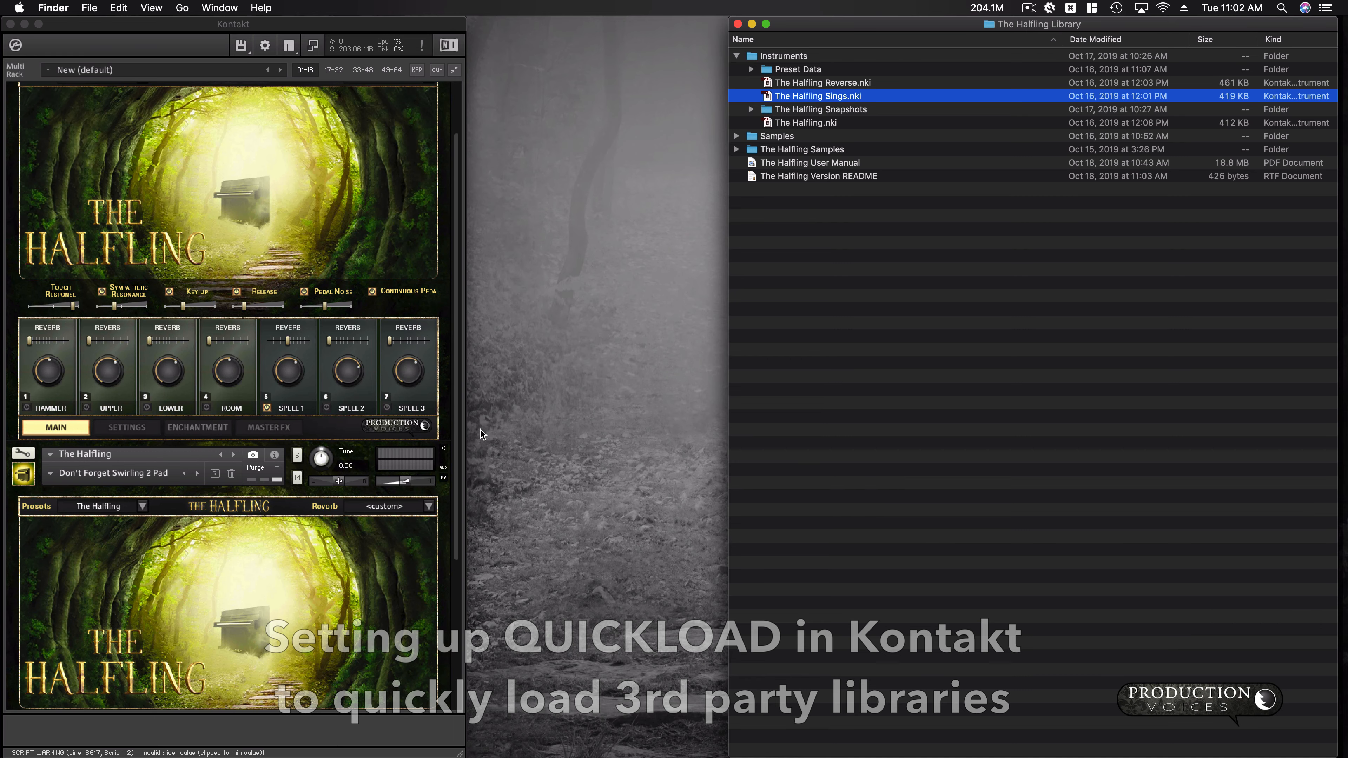
# - Remove The Halfling instrument with the Don't Forget Swirling 2 Pad snapshot from the rack, keeping The Halfling Sings
pyautogui.click(444, 449)
pyautogui.click(444, 451)
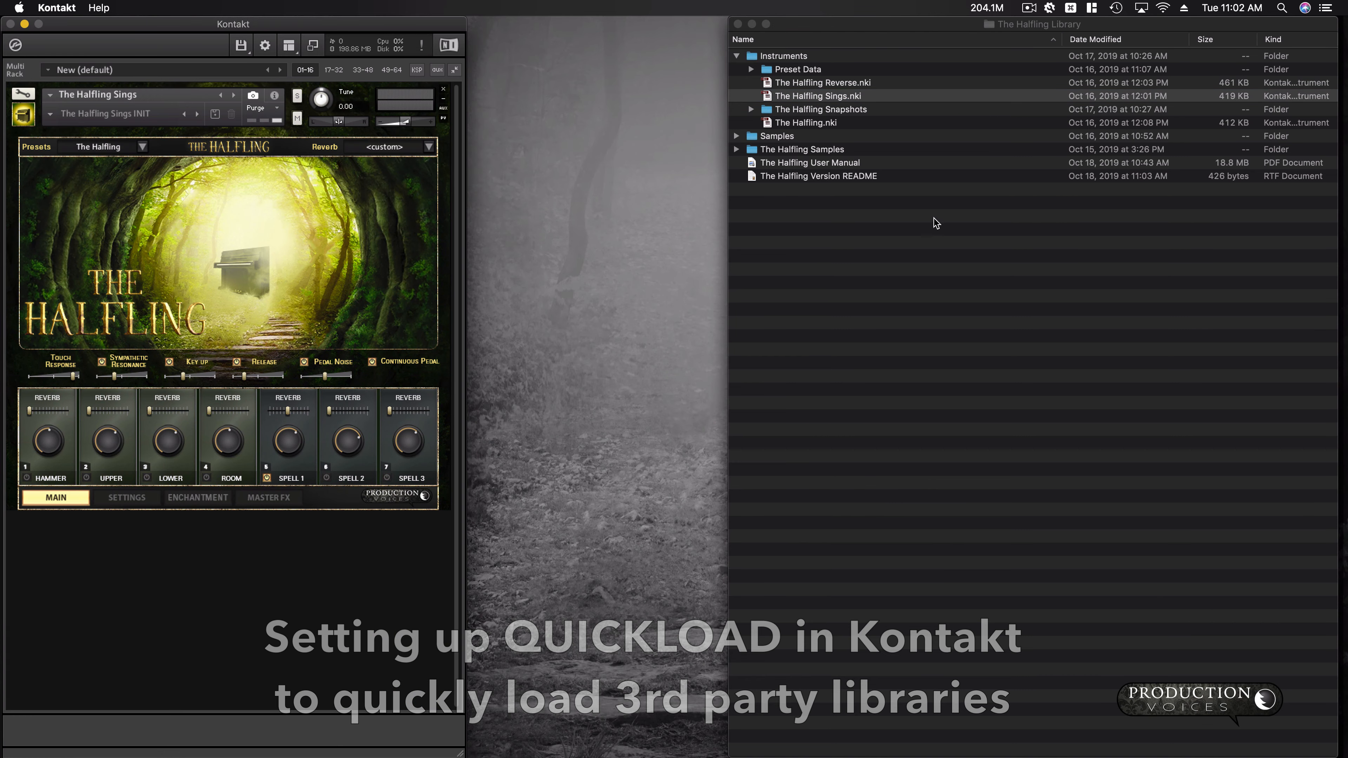
pyautogui.click(806, 225)
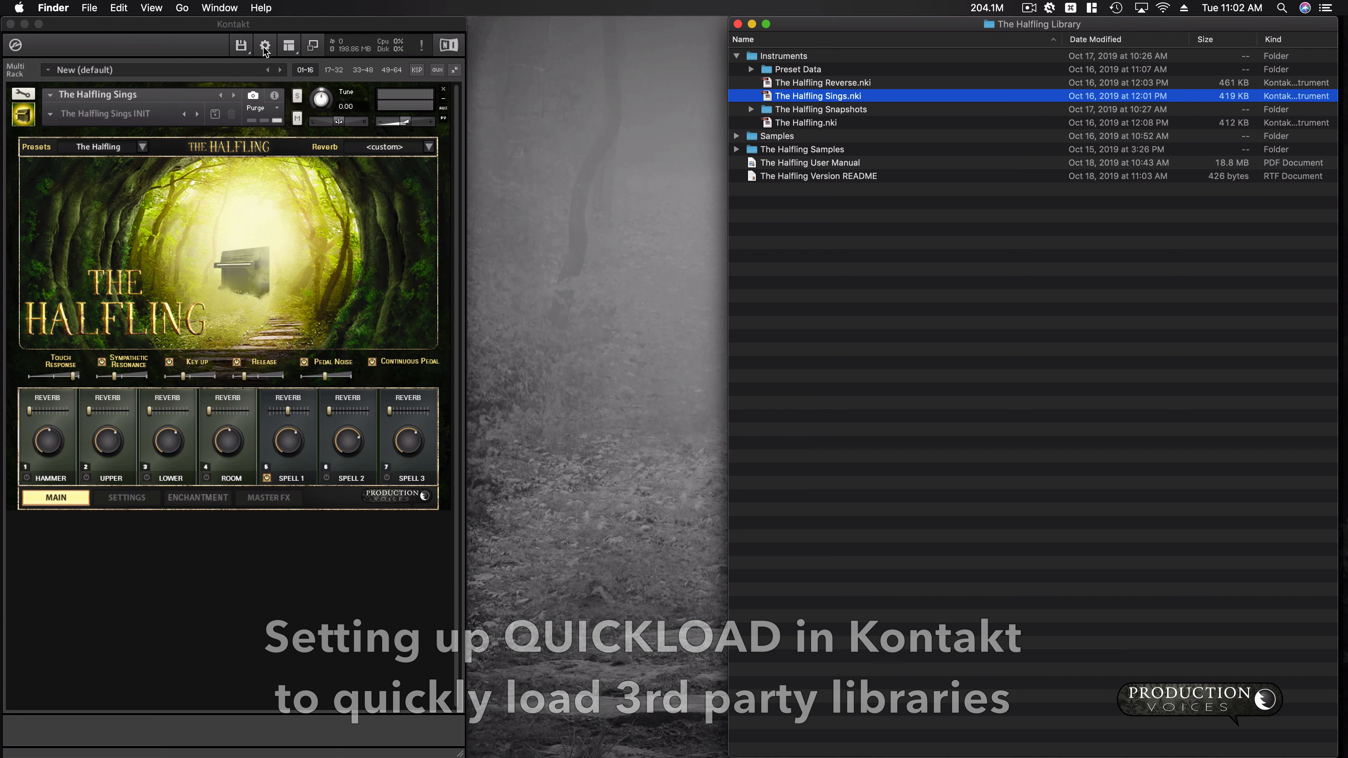
# - Show the Quick-Load browser and add a new instrument folder named Production Voices
pyautogui.click(288, 49)
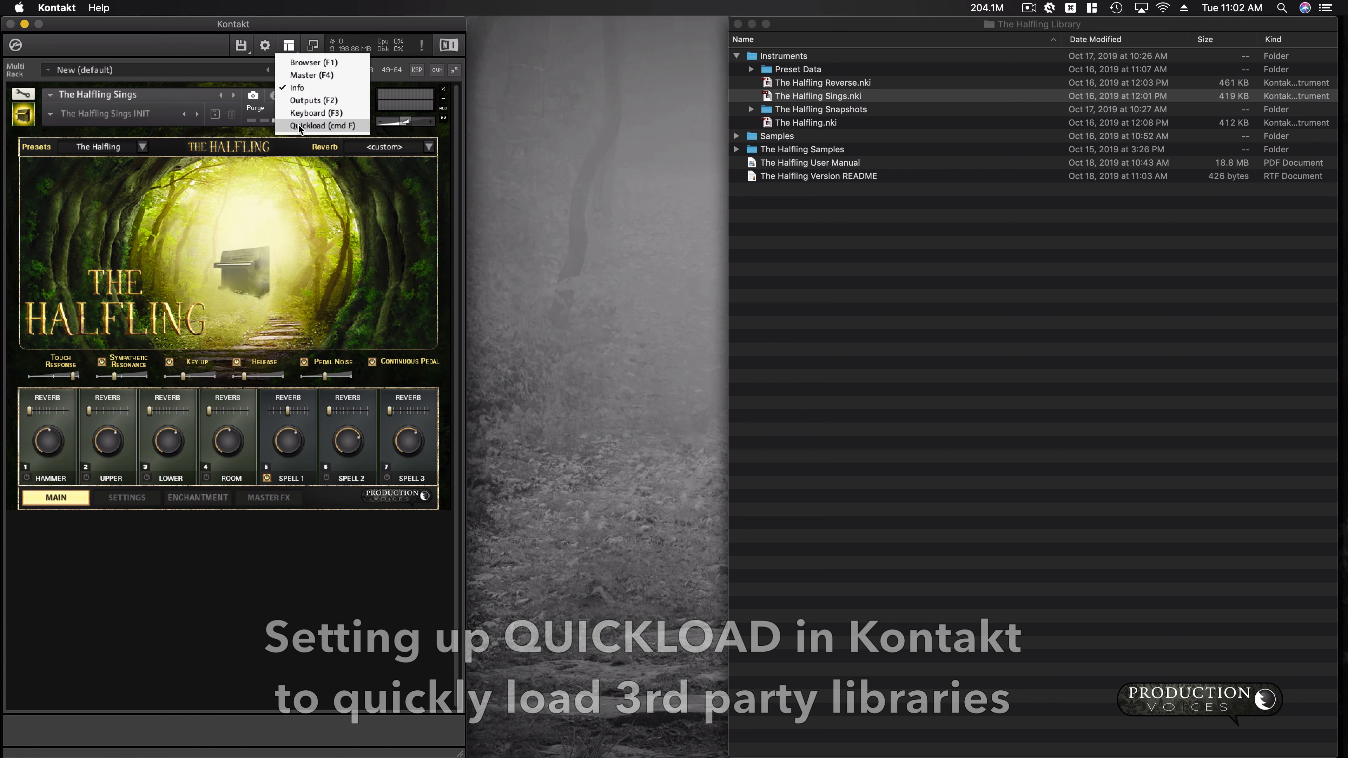
pyautogui.click(346, 126)
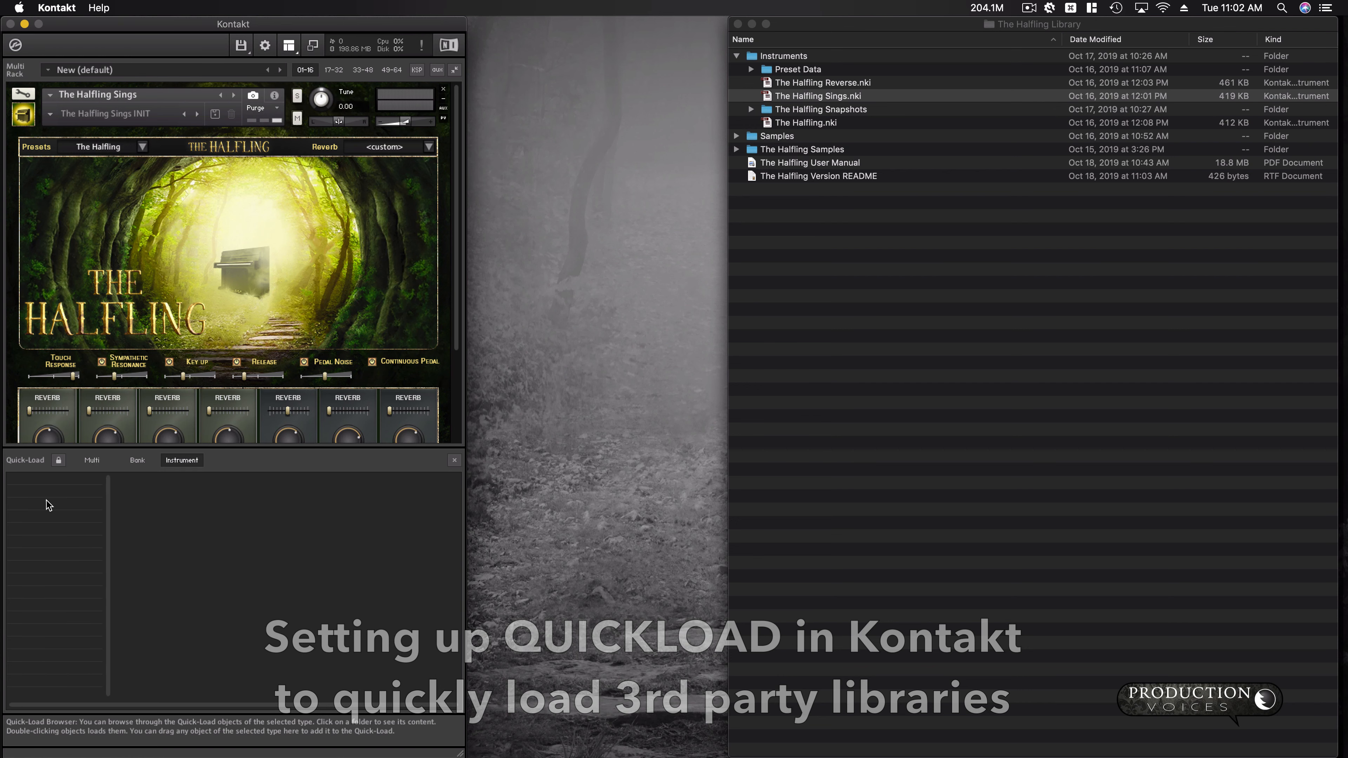
pyautogui.rightClick(40, 480)
pyautogui.click(46, 491)
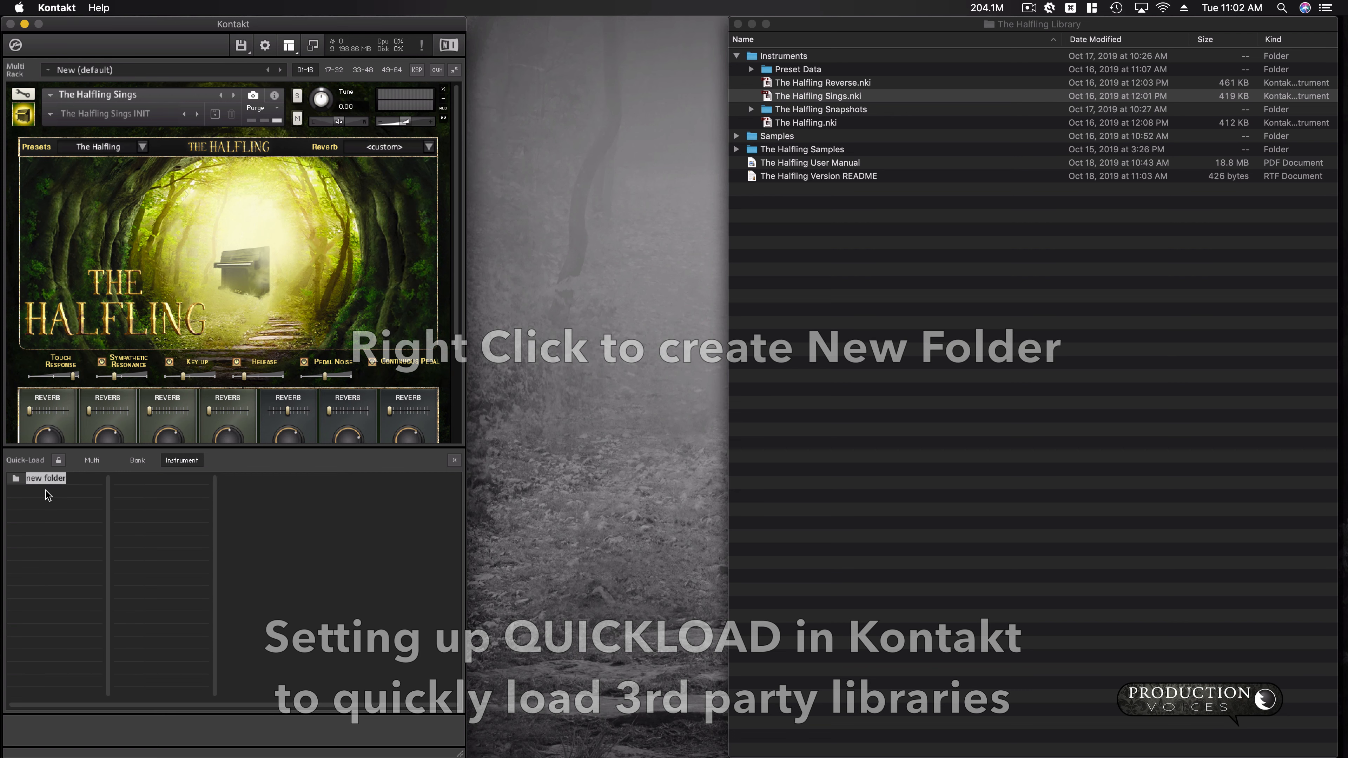
pyautogui.write('P')
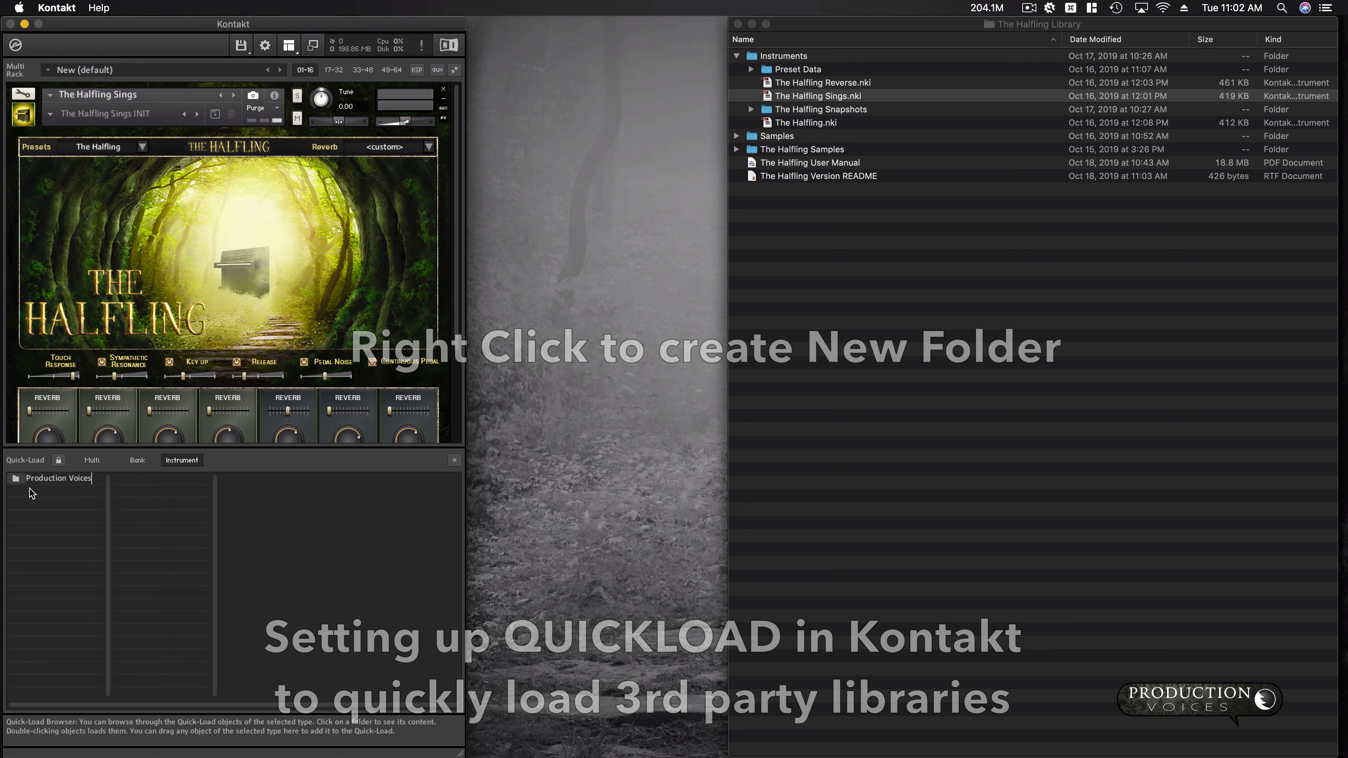
pyautogui.write('roduction Voices')
pyautogui.press('Return')
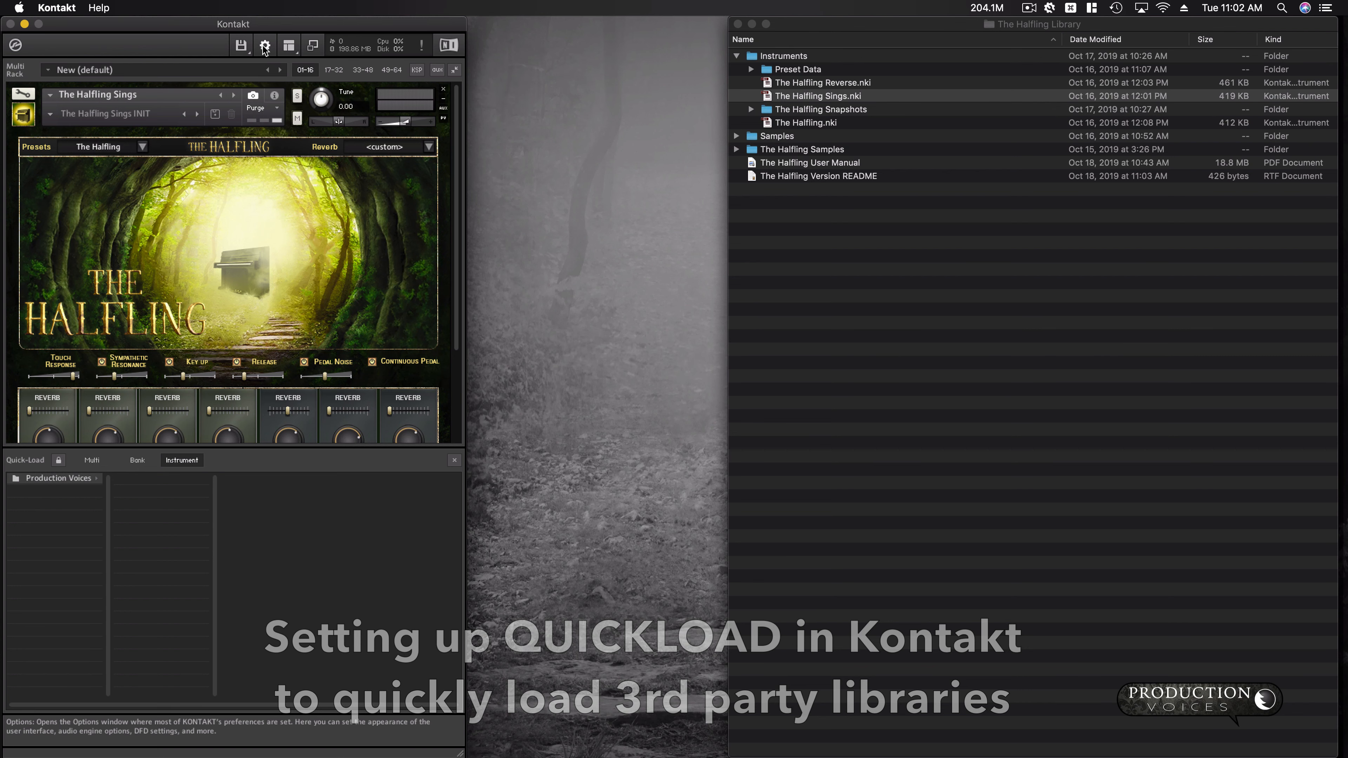
# - View the Files section of Kontakt's main browser, and hide that browser again
pyautogui.click(287, 47)
pyautogui.click(305, 56)
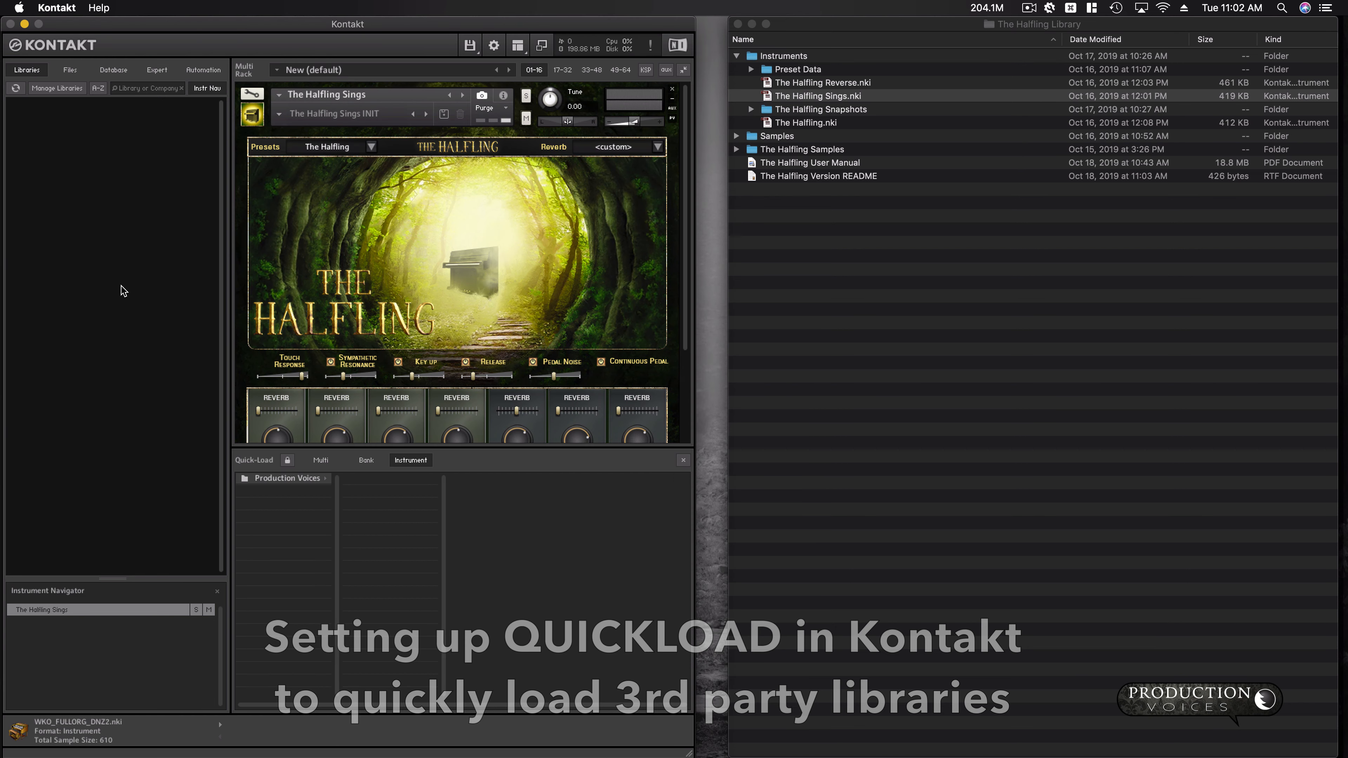
pyautogui.click(75, 70)
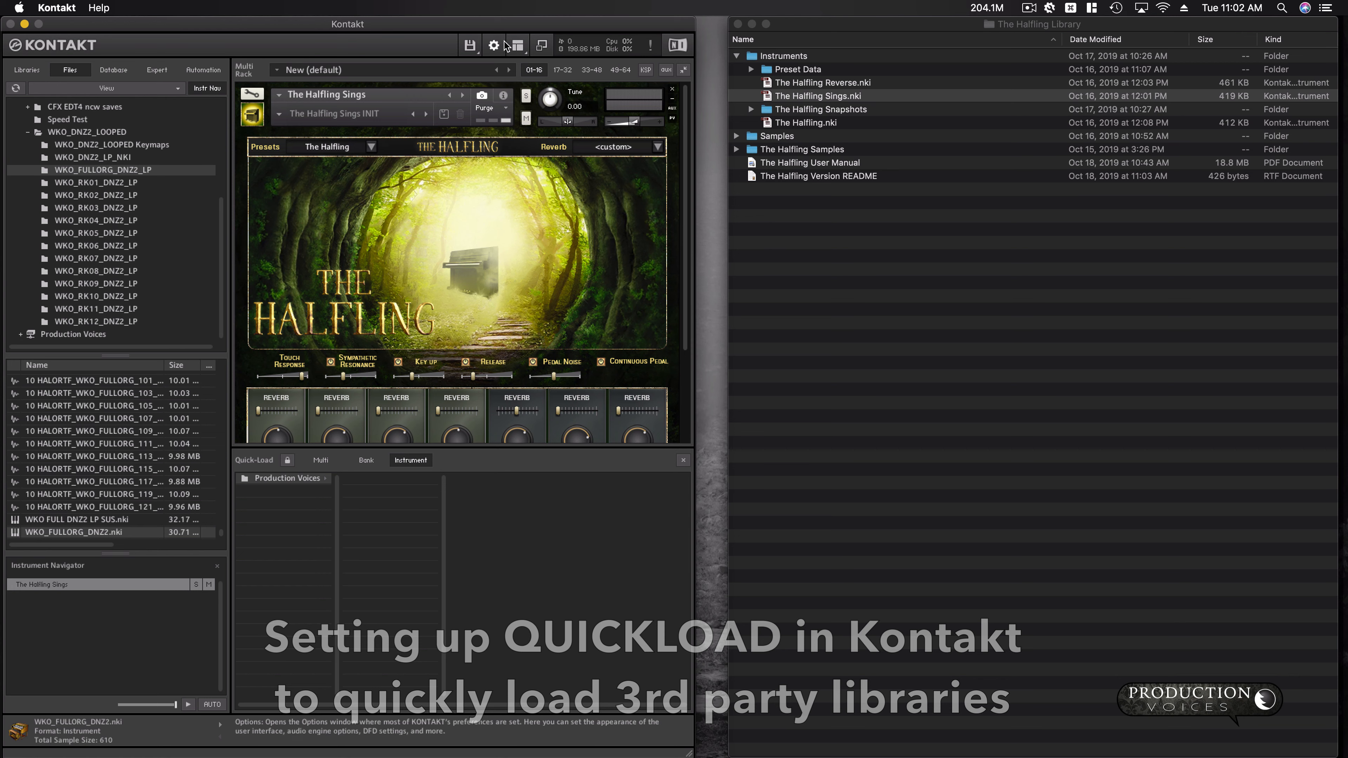
pyautogui.click(518, 46)
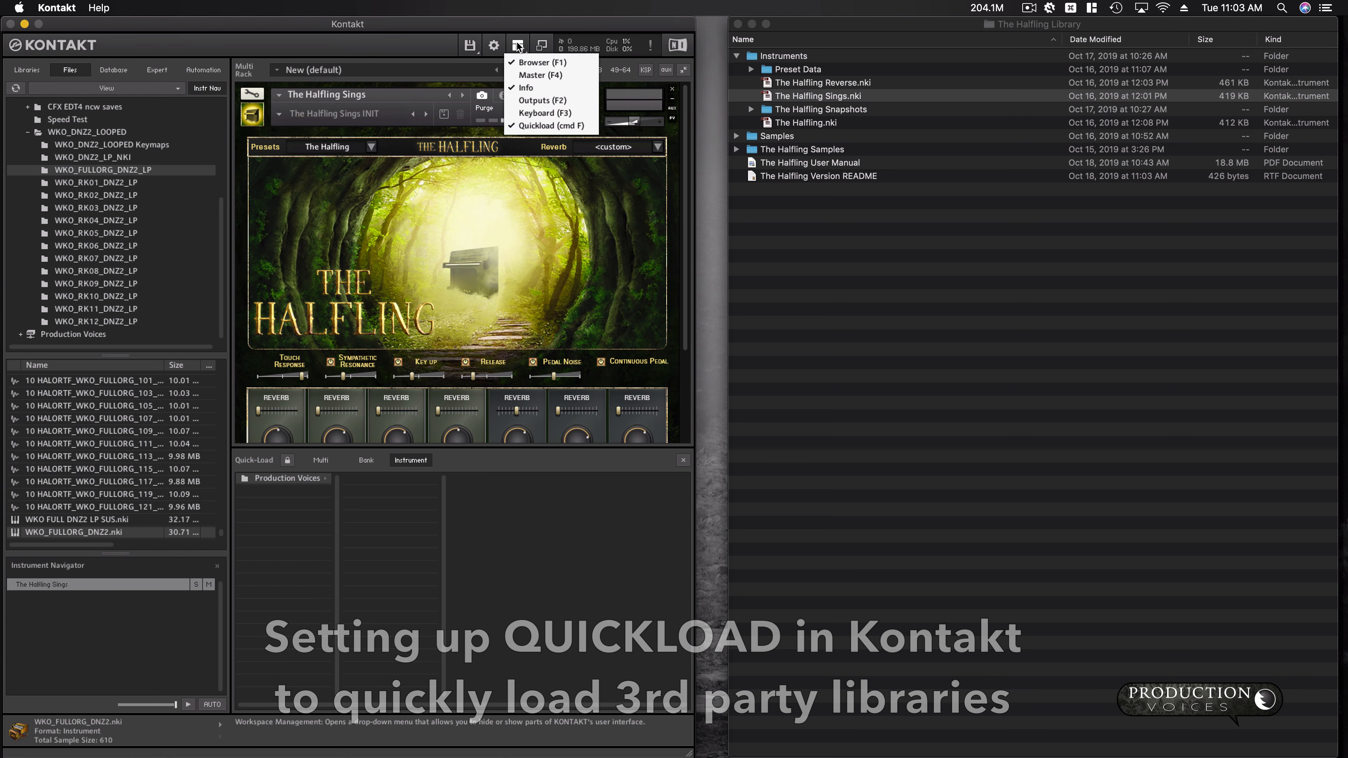
pyautogui.click(524, 60)
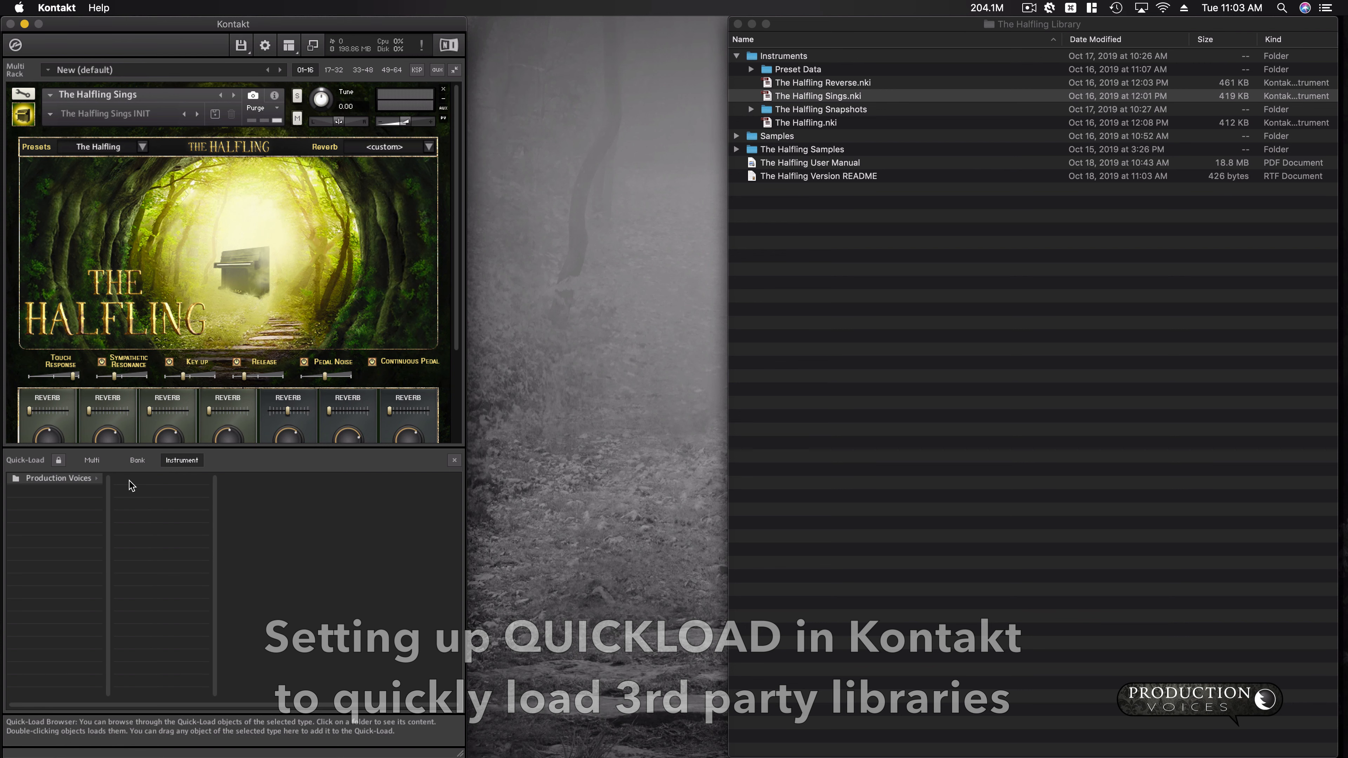
# - Add a subfolder named The Halfling inside the Production Voices Quick-Load folder
pyautogui.rightClick(130, 481)
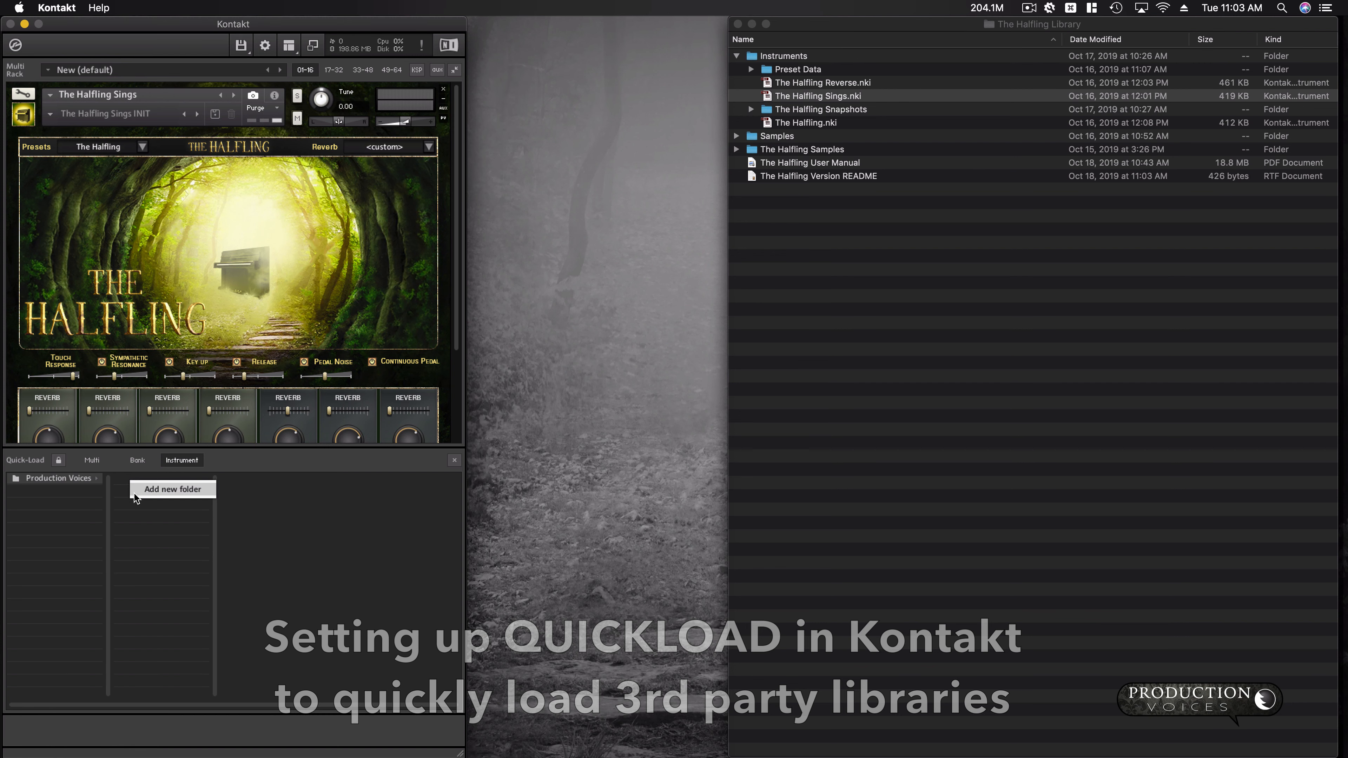
pyautogui.click(142, 491)
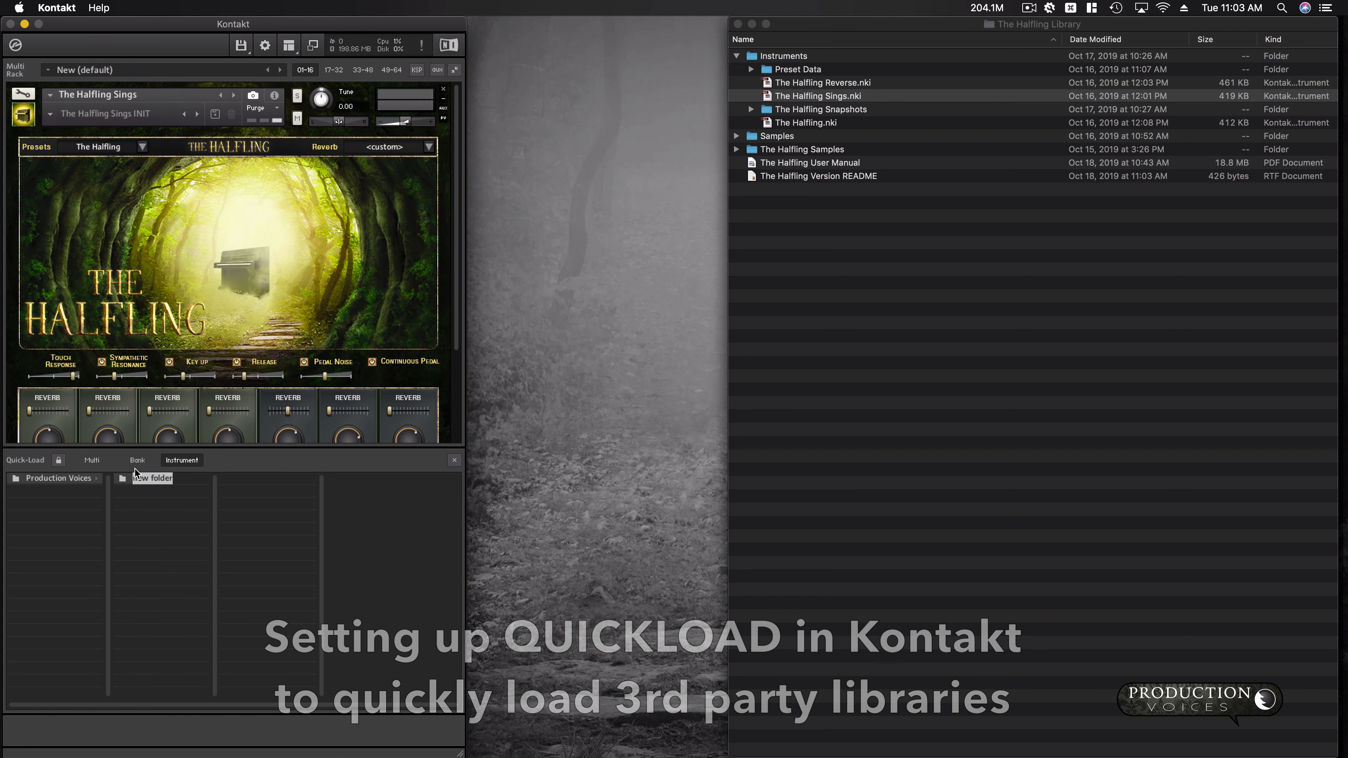
pyautogui.press('BackSpace')
pyautogui.press('Return')
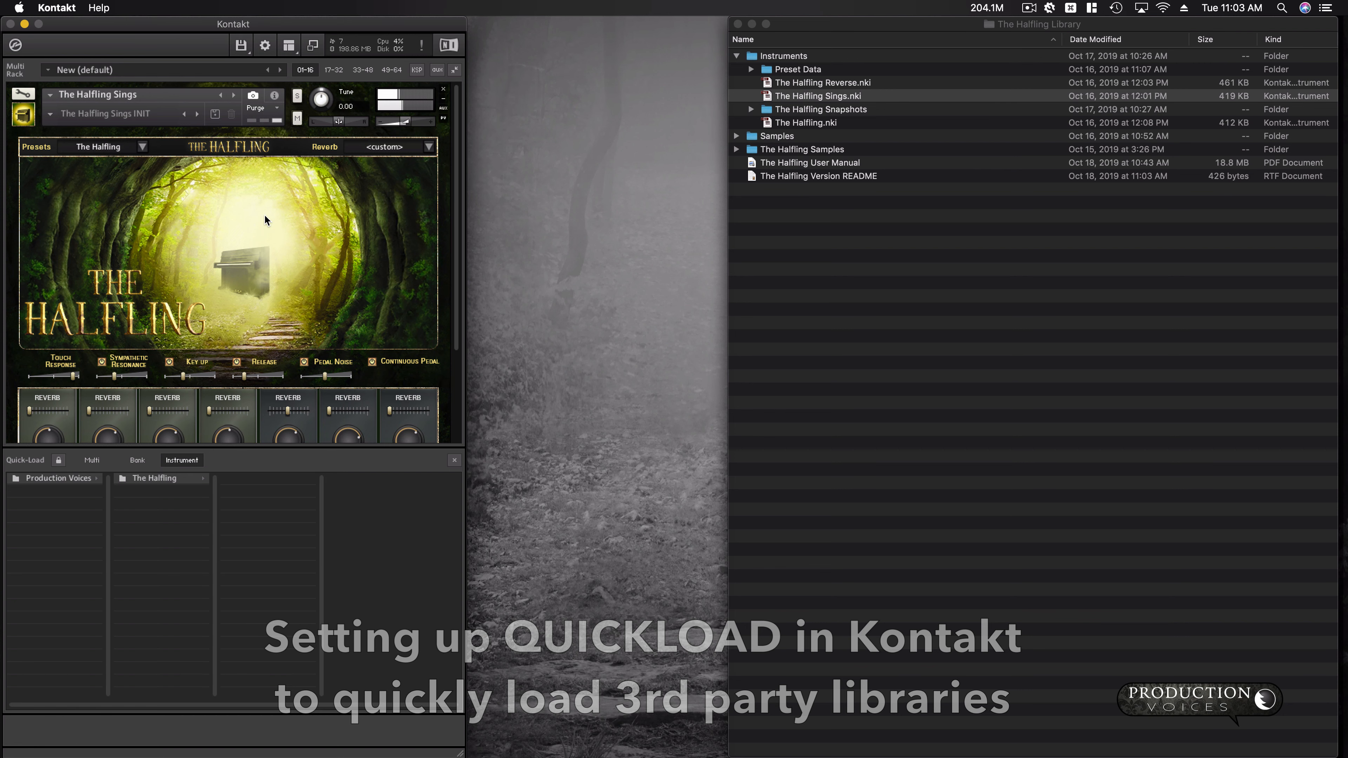
# - Add The Halfling Reverse.nki, The Halfling Sings.nki and The Halfling.nki to The Halfling Quick-Load folder, and close Quick-Load
pyautogui.click(800, 82)
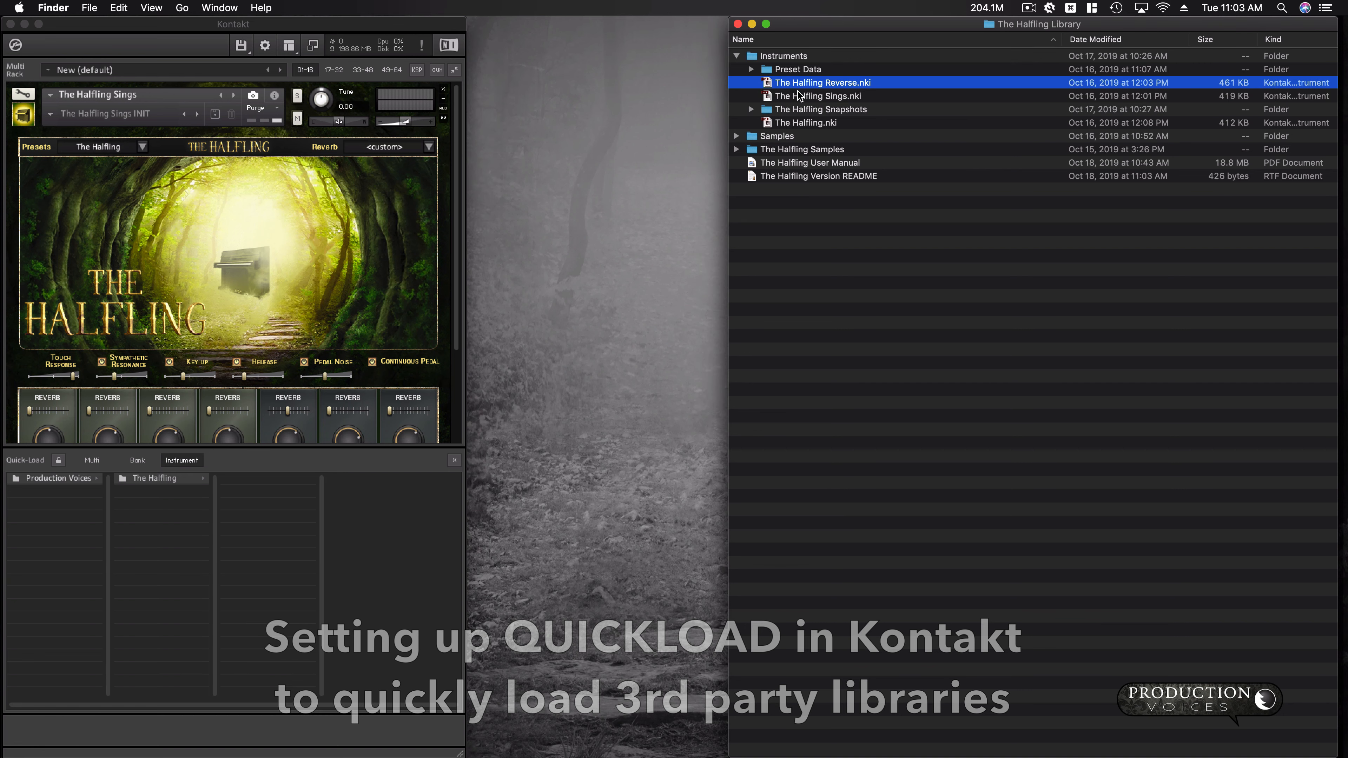
pyautogui.keyDown('shift'); pyautogui.click(800, 96); pyautogui.keyUp('shift')
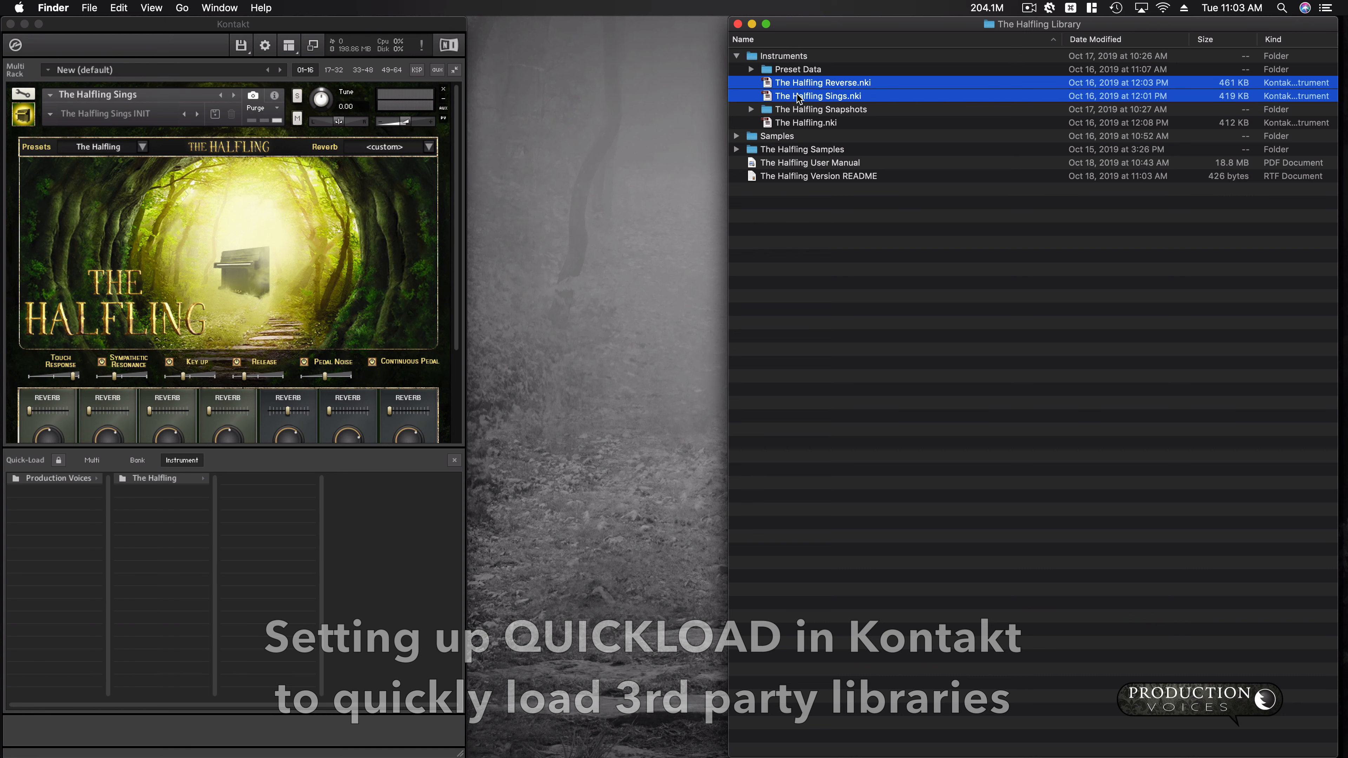
pyautogui.keyDown('super'); pyautogui.click(791, 123); pyautogui.keyUp('super')
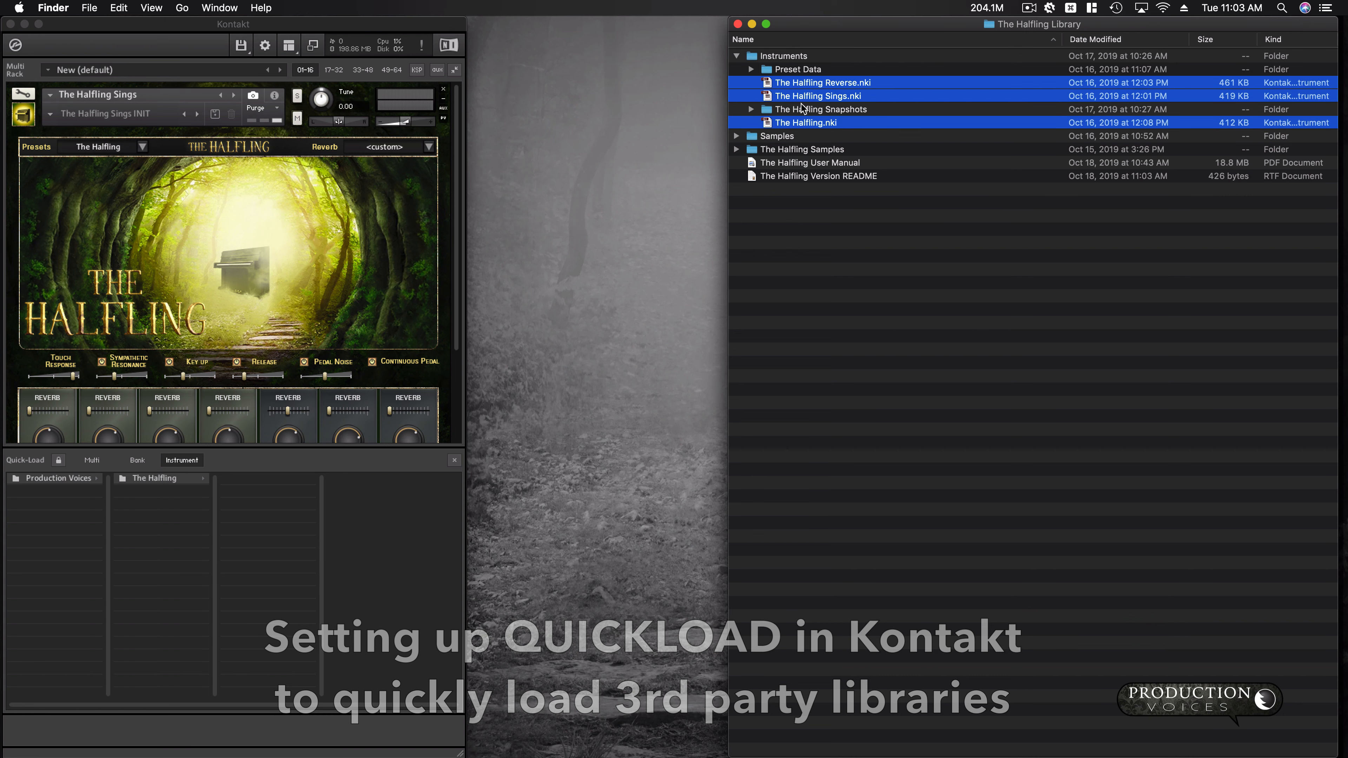
pyautogui.moveTo(771, 77); pyautogui.dragTo(234, 525)
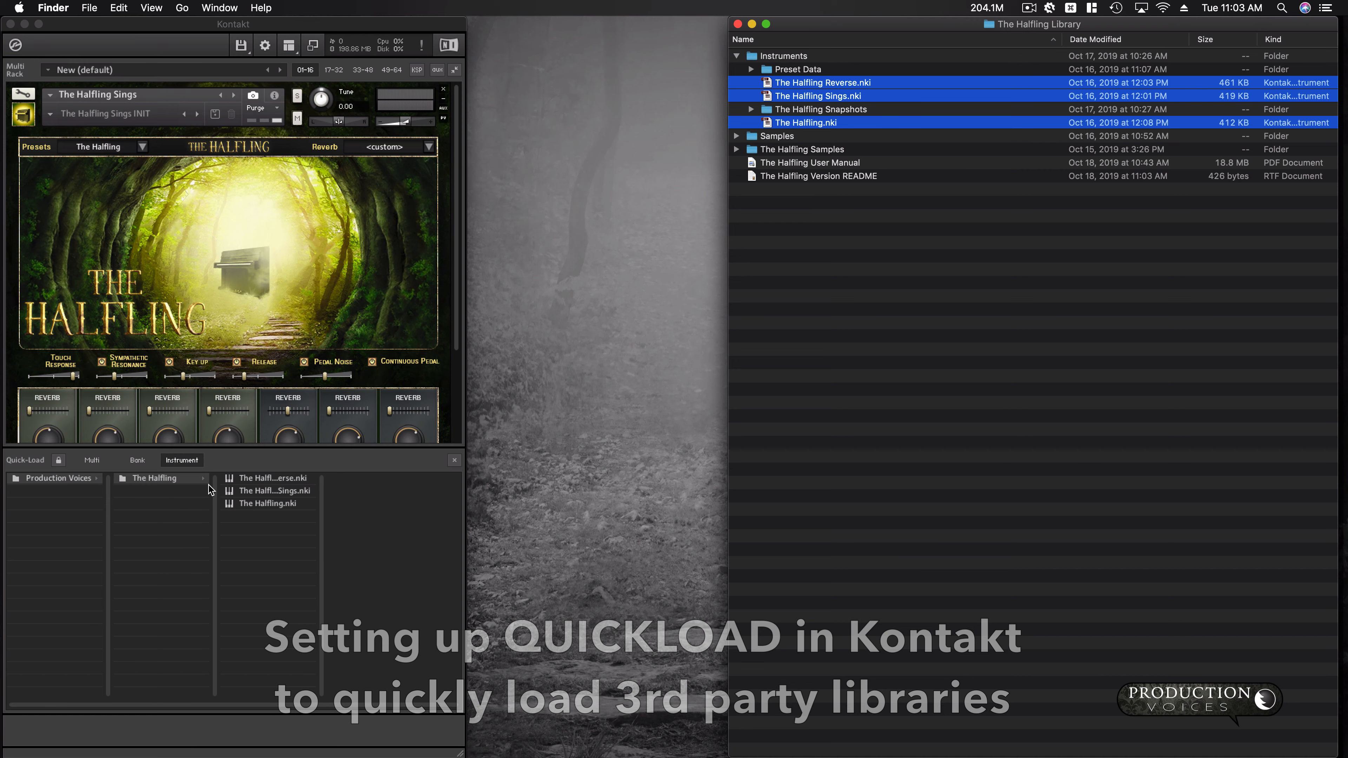
pyautogui.click(454, 462)
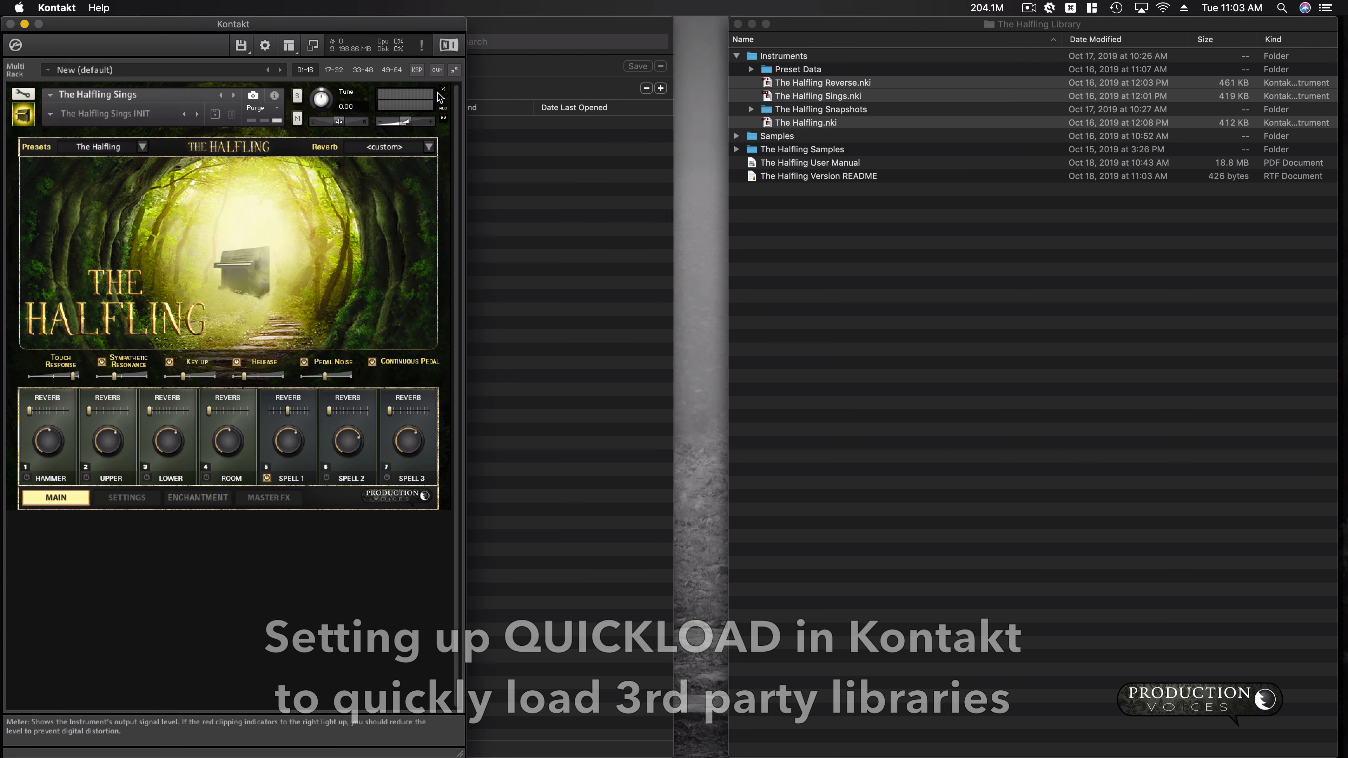
# - Replace the rack's Halfling Sings instrument with The Halfling.nki, loaded from the instrument list under Production Voices > The Halfling
pyautogui.click(443, 90)
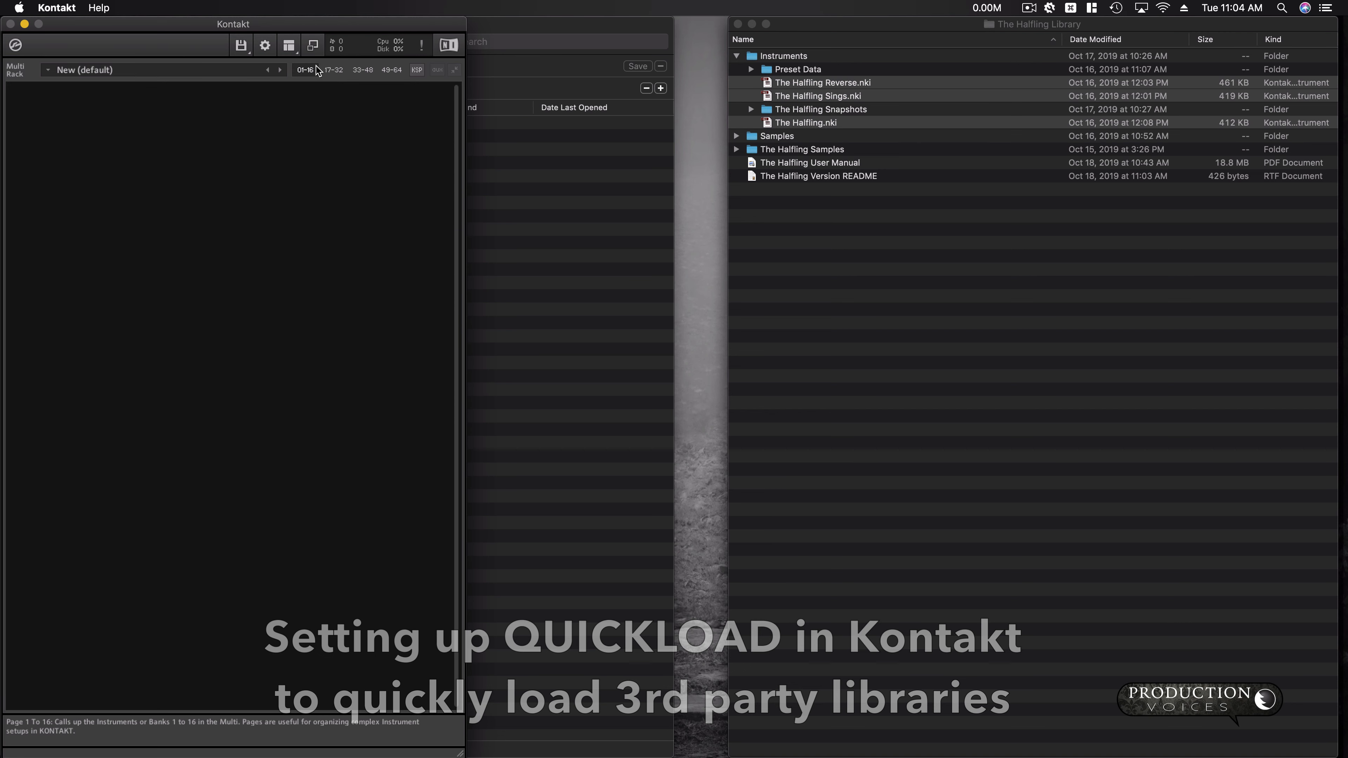
pyautogui.click(242, 46)
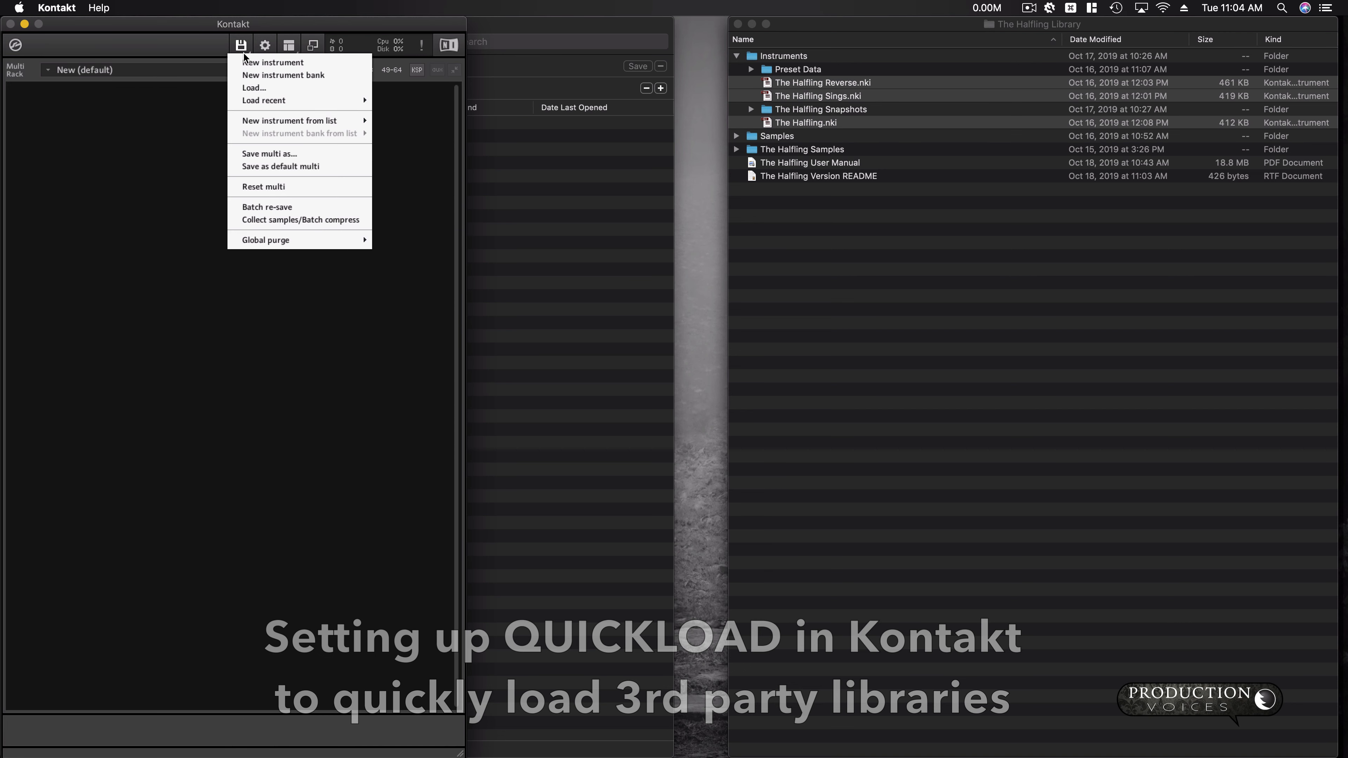
pyautogui.moveTo(256, 104)
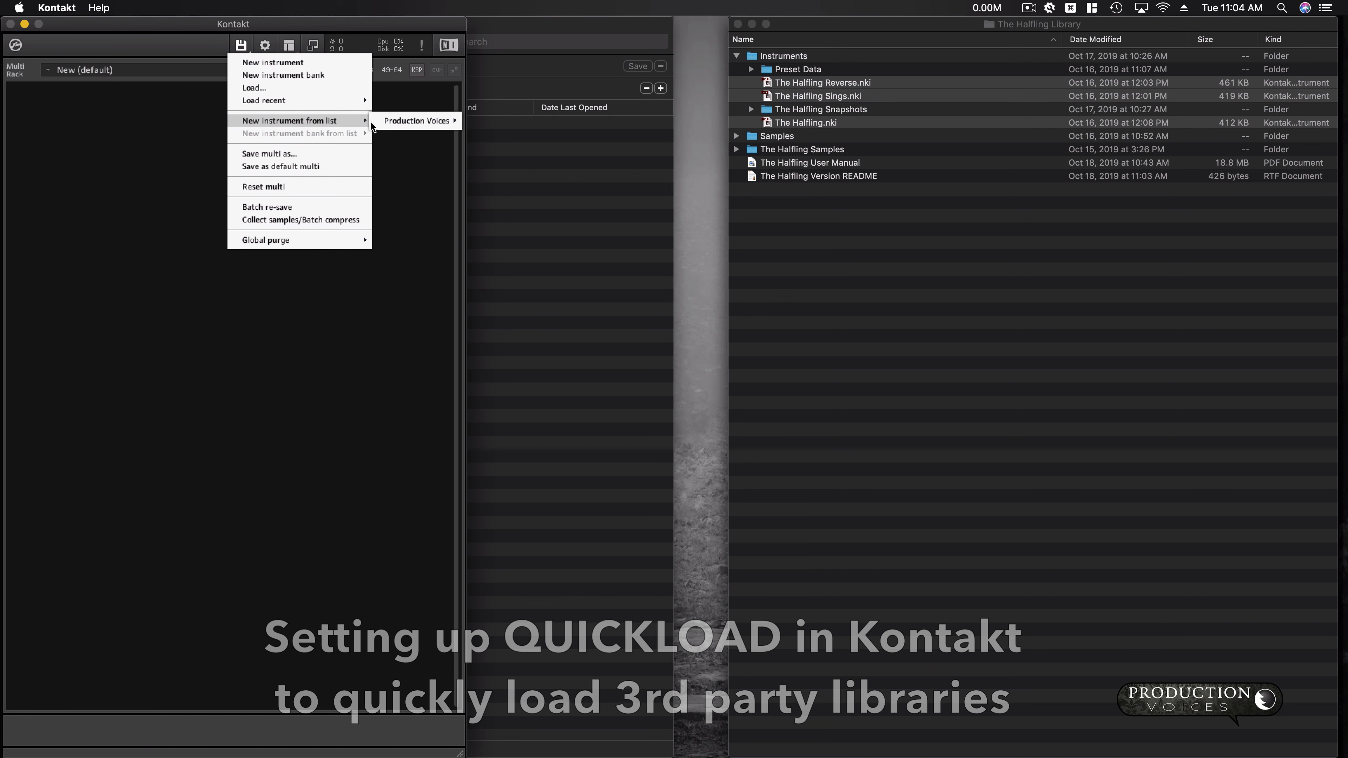
pyautogui.moveTo(399, 122)
pyautogui.moveTo(357, 122)
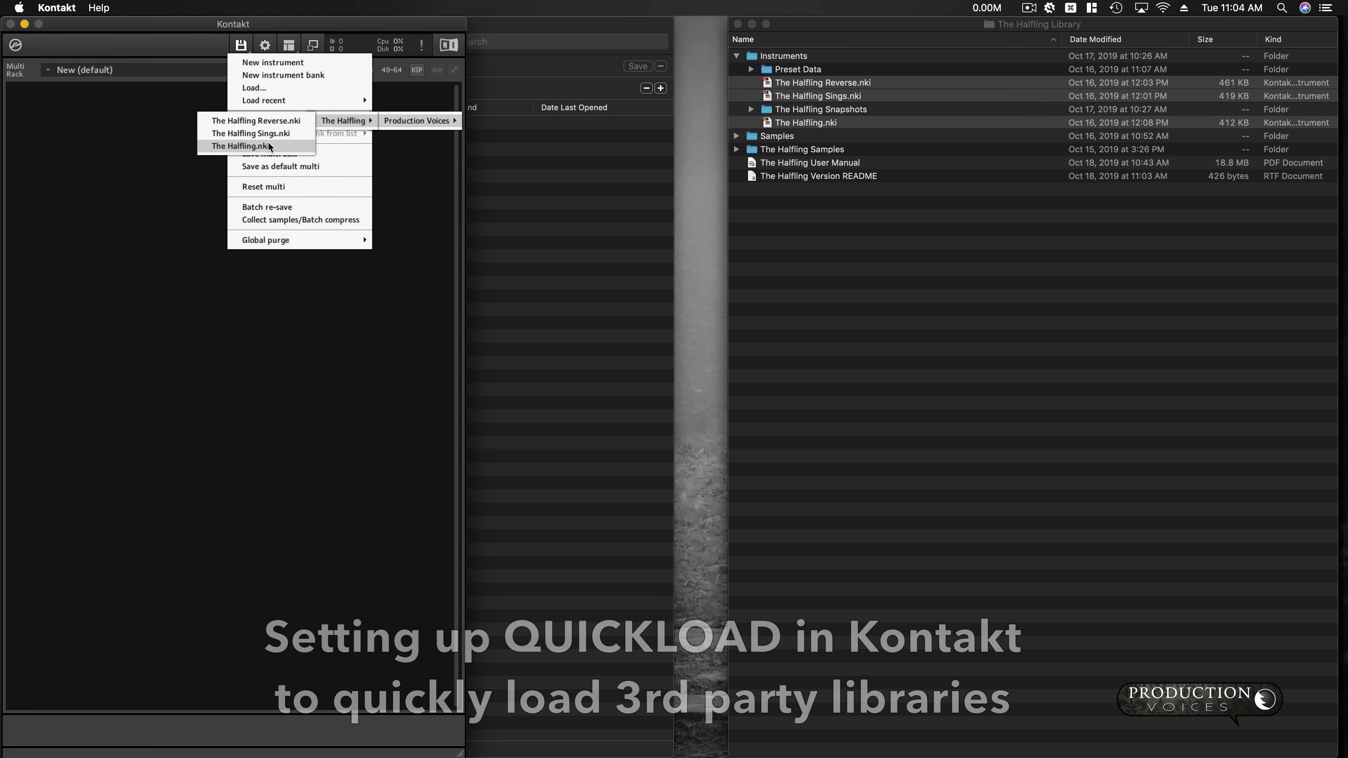
pyautogui.click(247, 151)
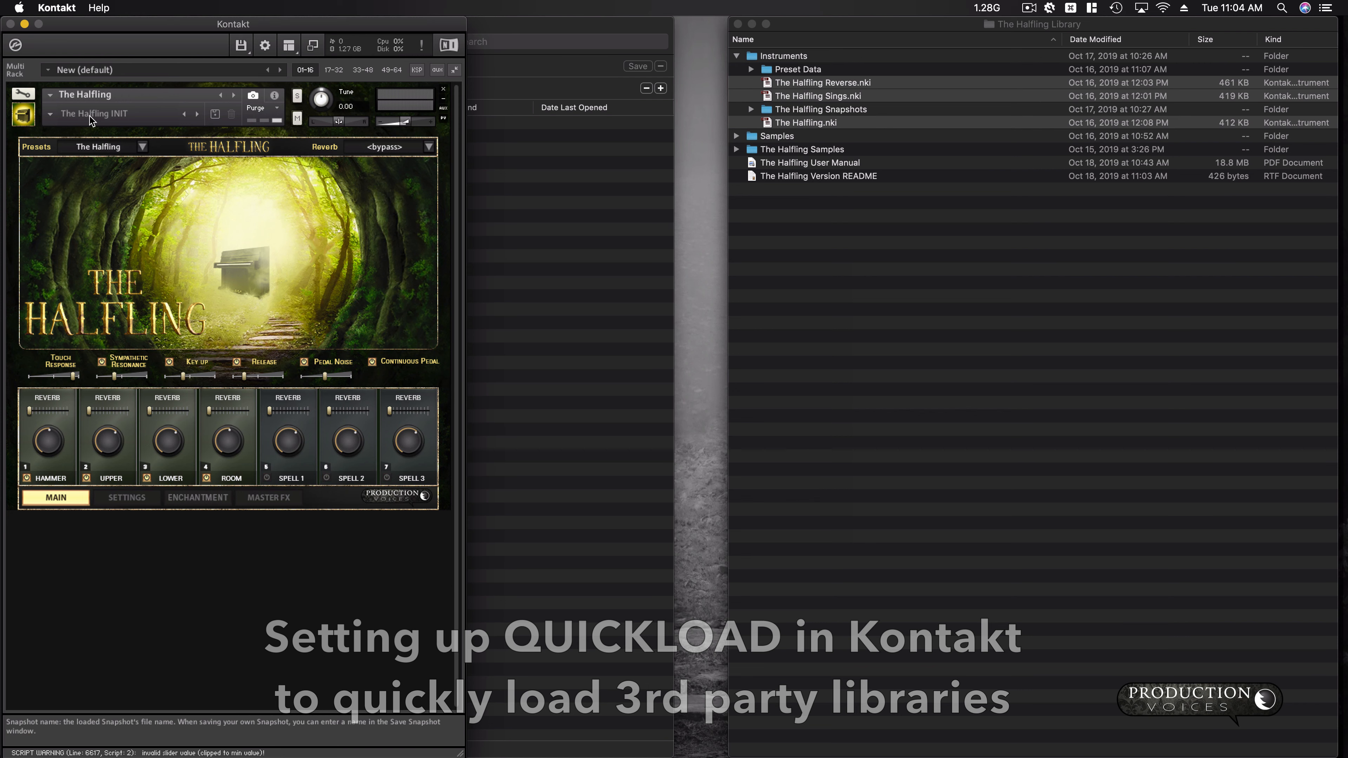
# - Load the Glass Release Drops snapshot from the Glass category for The Halfling
pyautogui.click(53, 114)
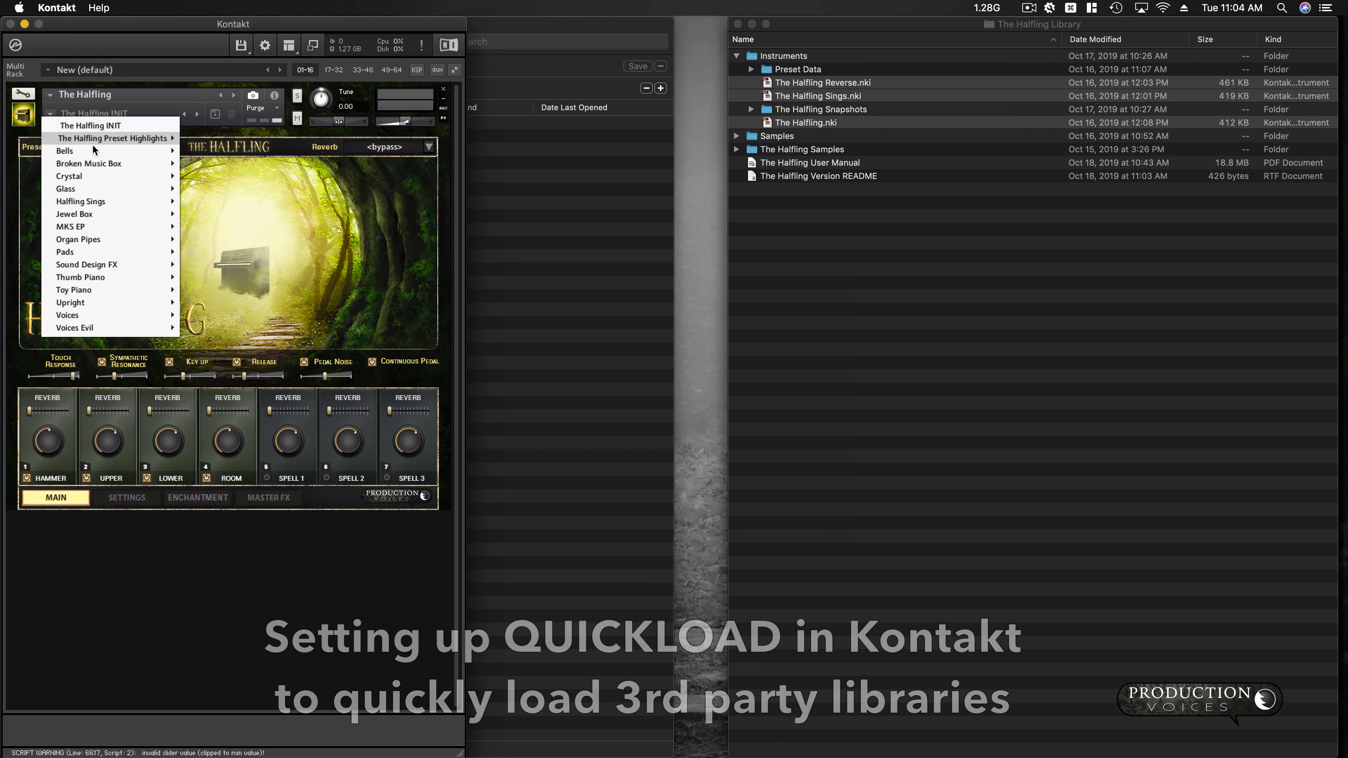
pyautogui.moveTo(120, 192)
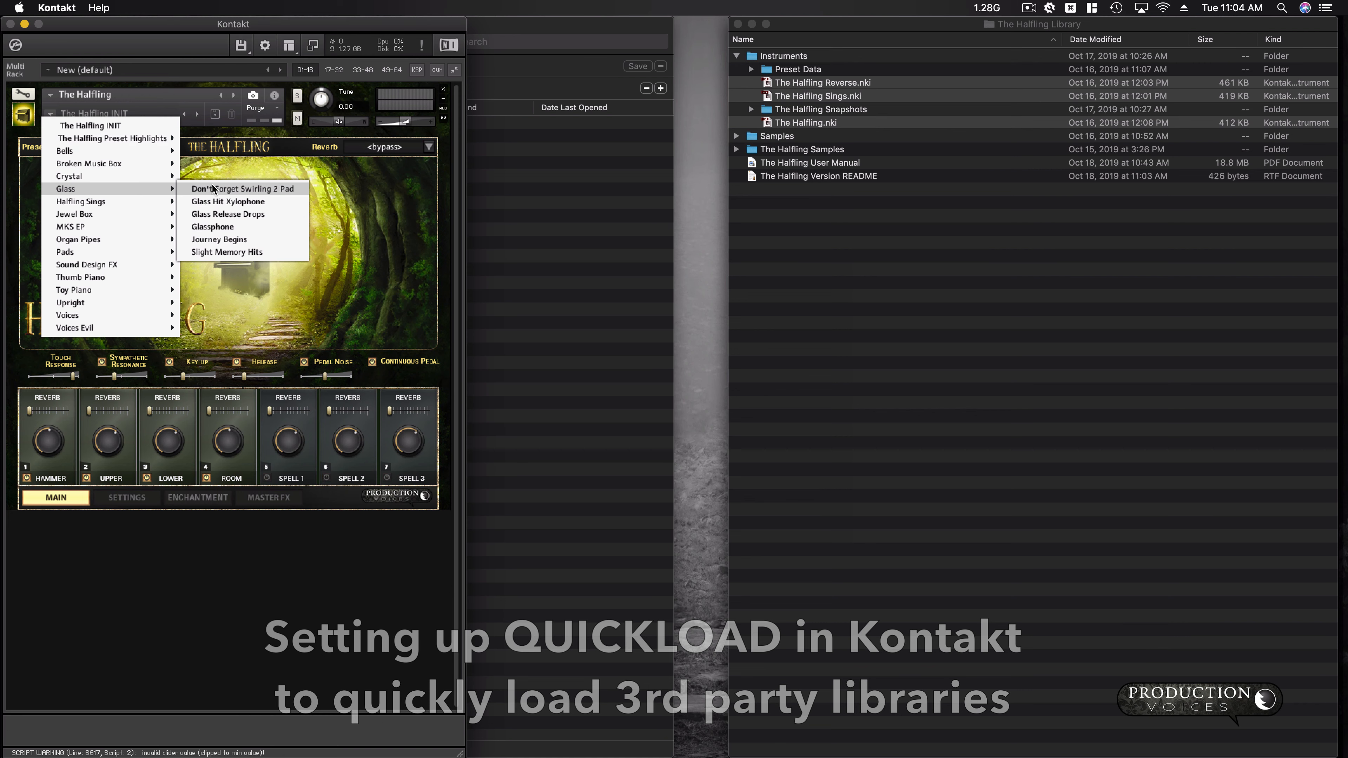
pyautogui.click(222, 215)
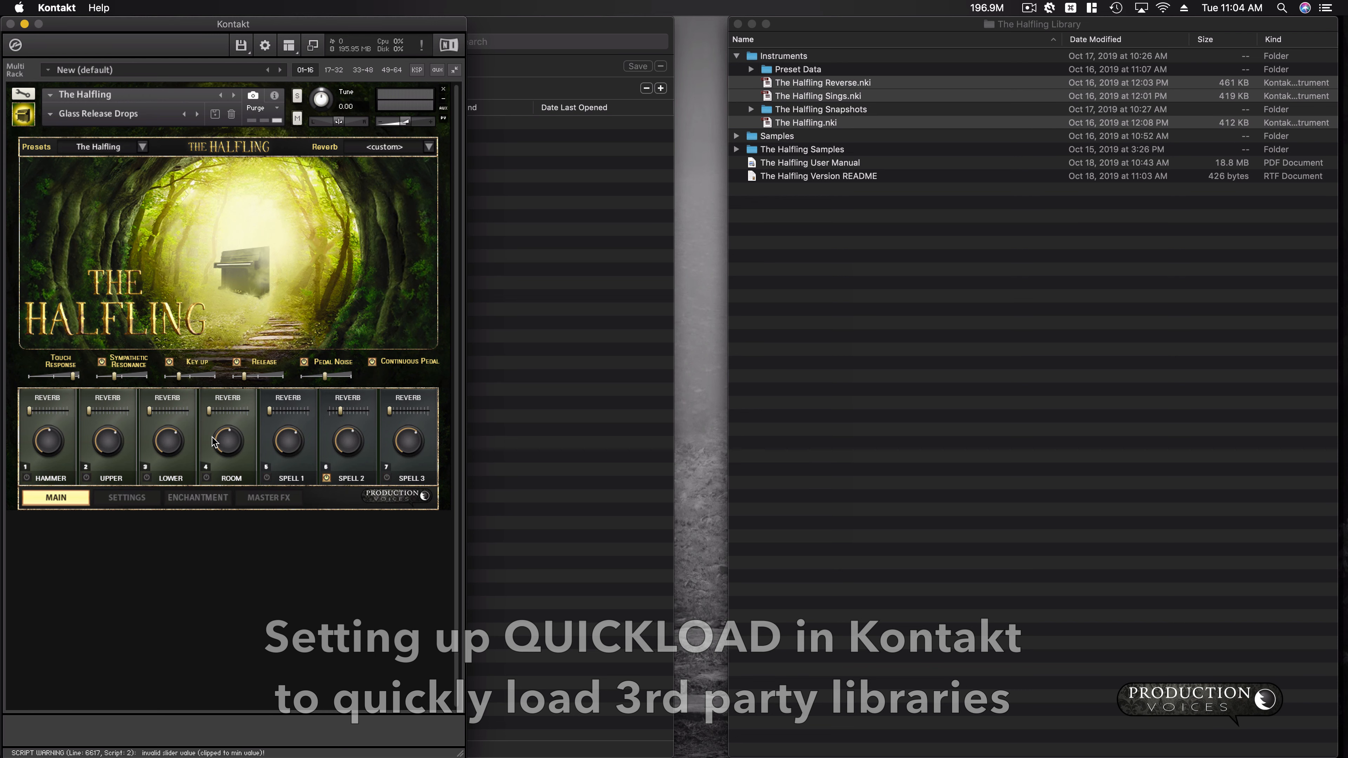
# - Show the Quick-Load browser again and check its entry among the workspace display options
pyautogui.press('super+f')
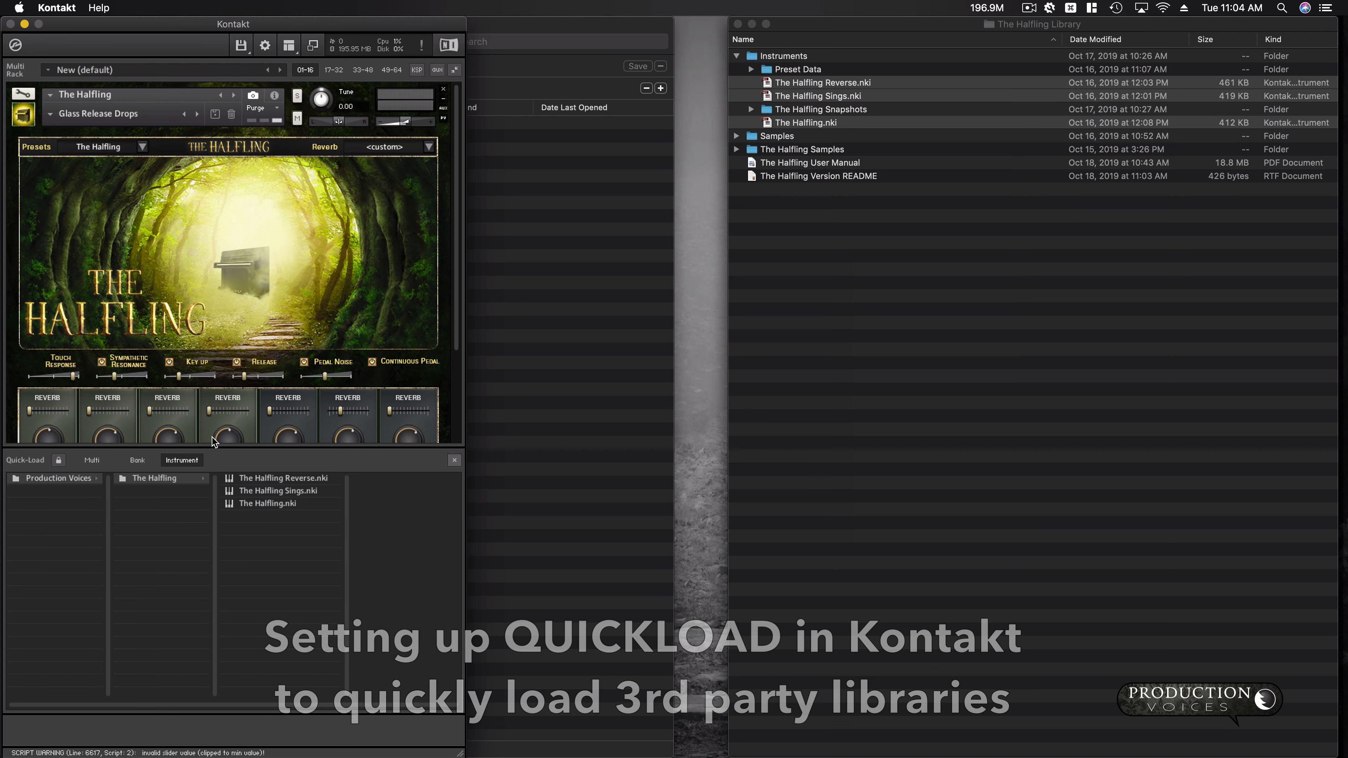
pyautogui.click(290, 47)
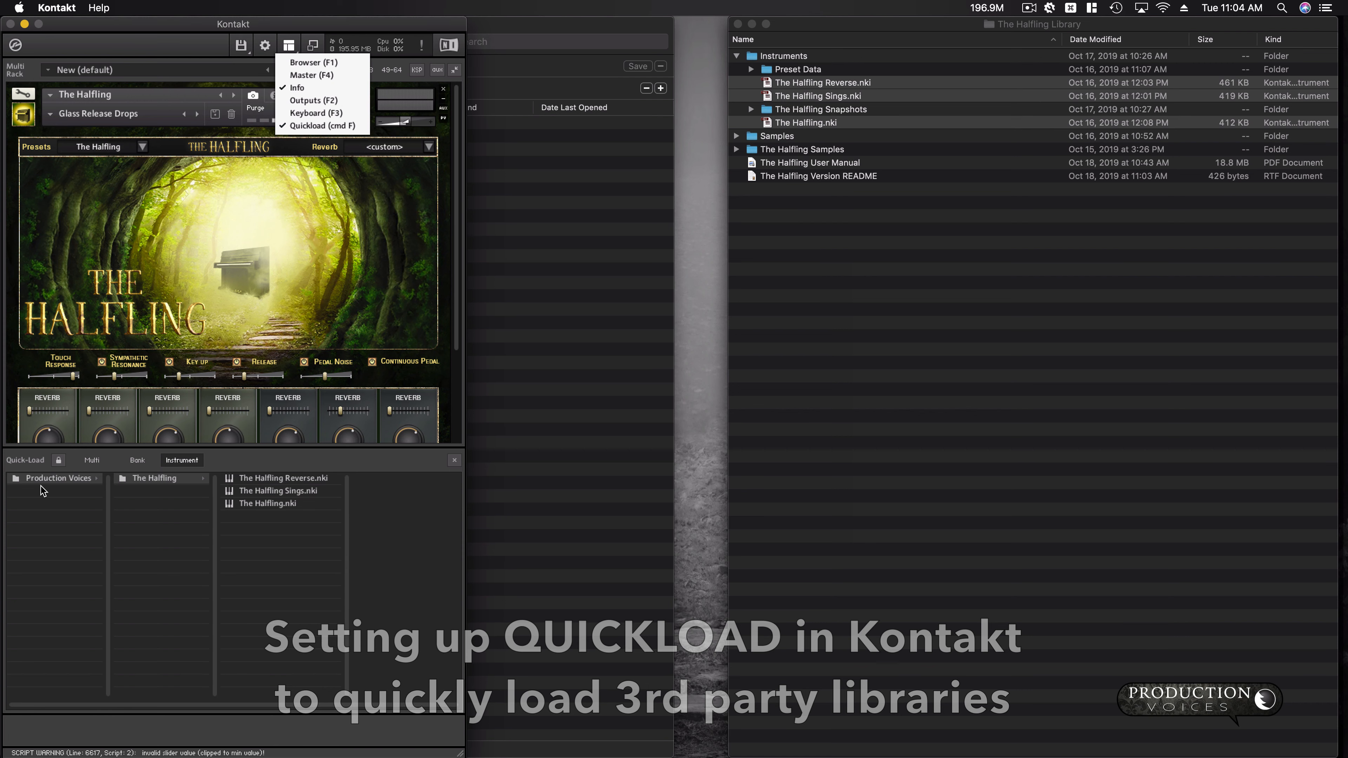
pyautogui.click(149, 494)
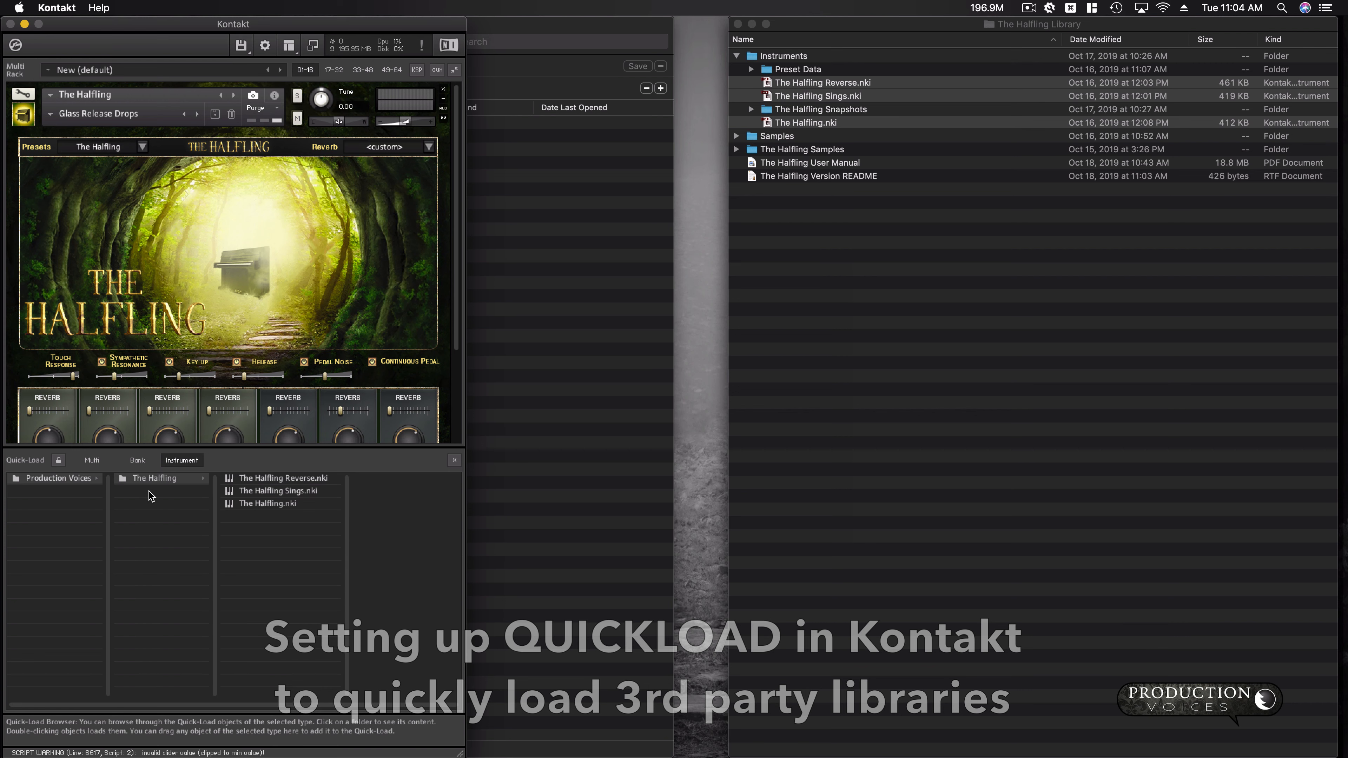
# - Add a folder named Estate Grand inside the Production Voices folder in Quick-Load
pyautogui.rightClick(158, 527)
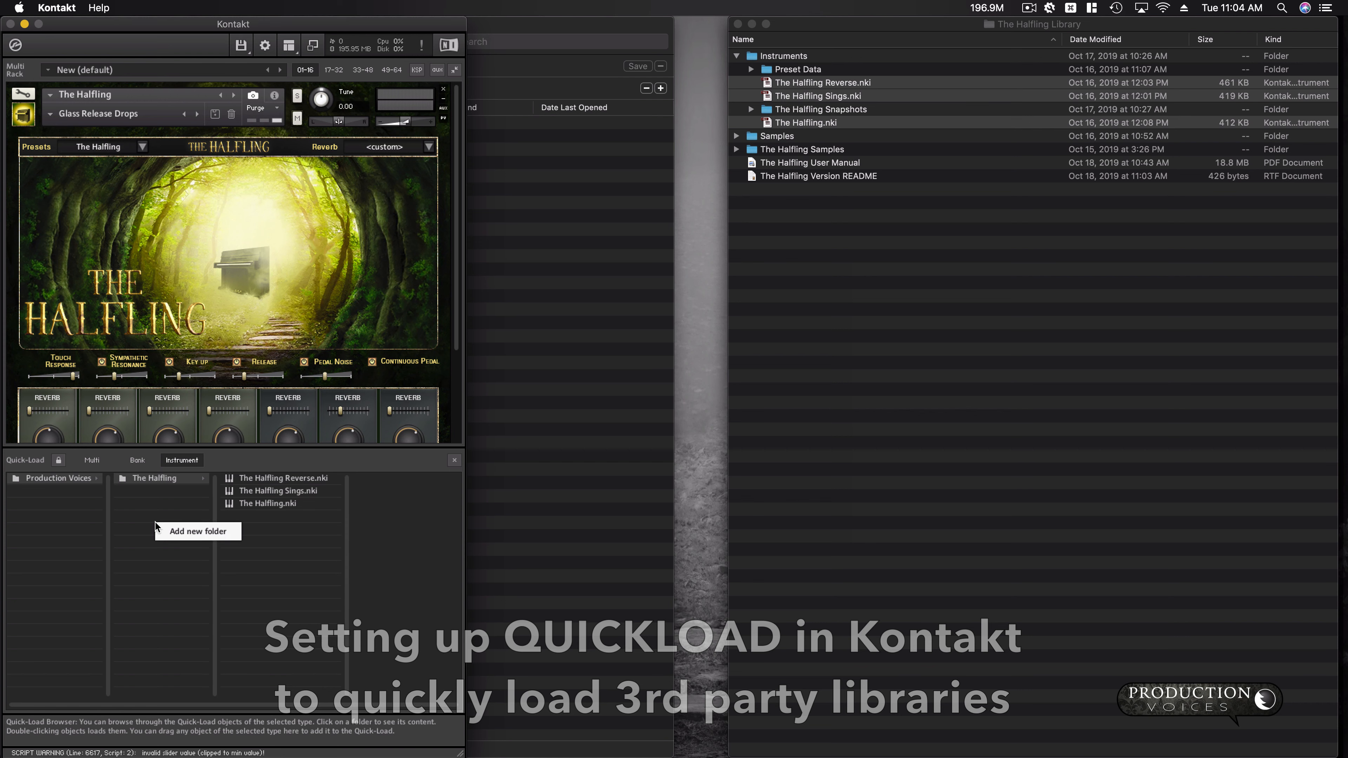
pyautogui.click(171, 530)
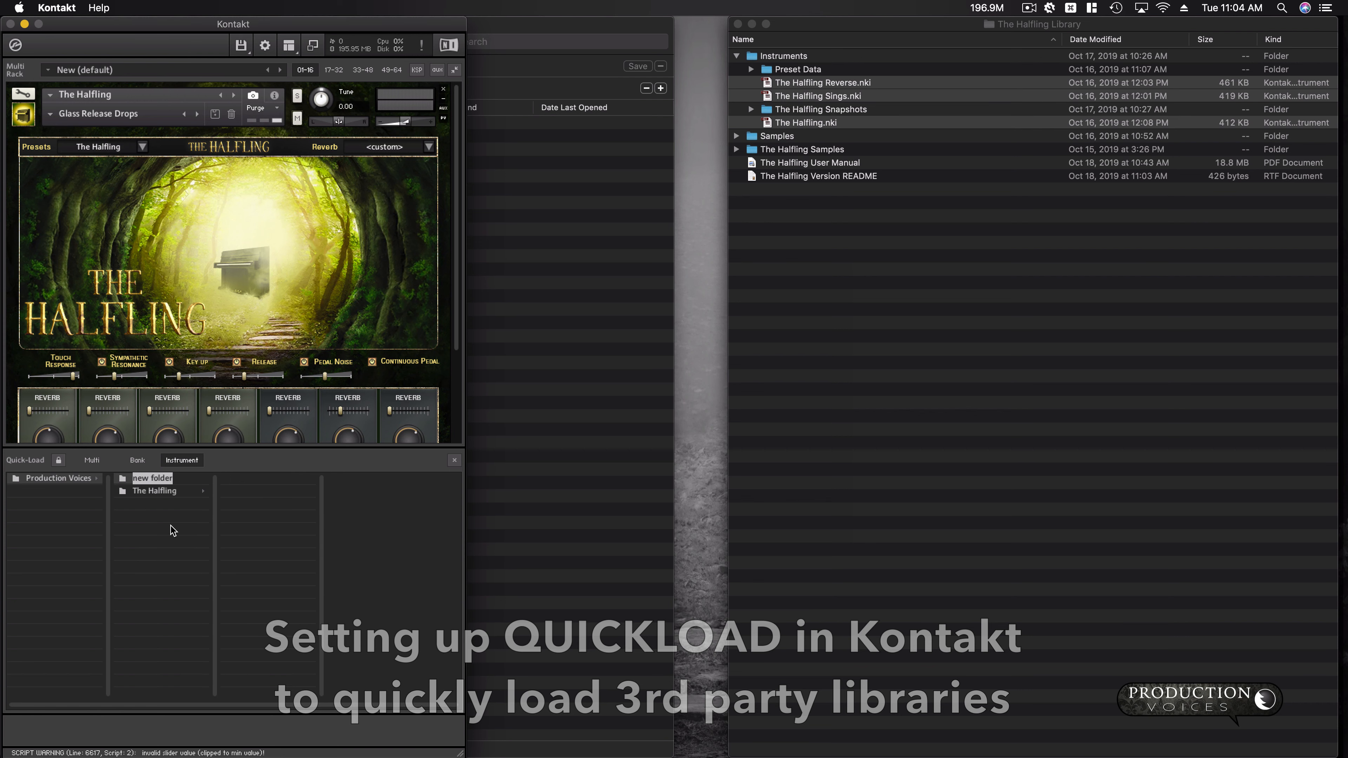
pyautogui.write('Es')
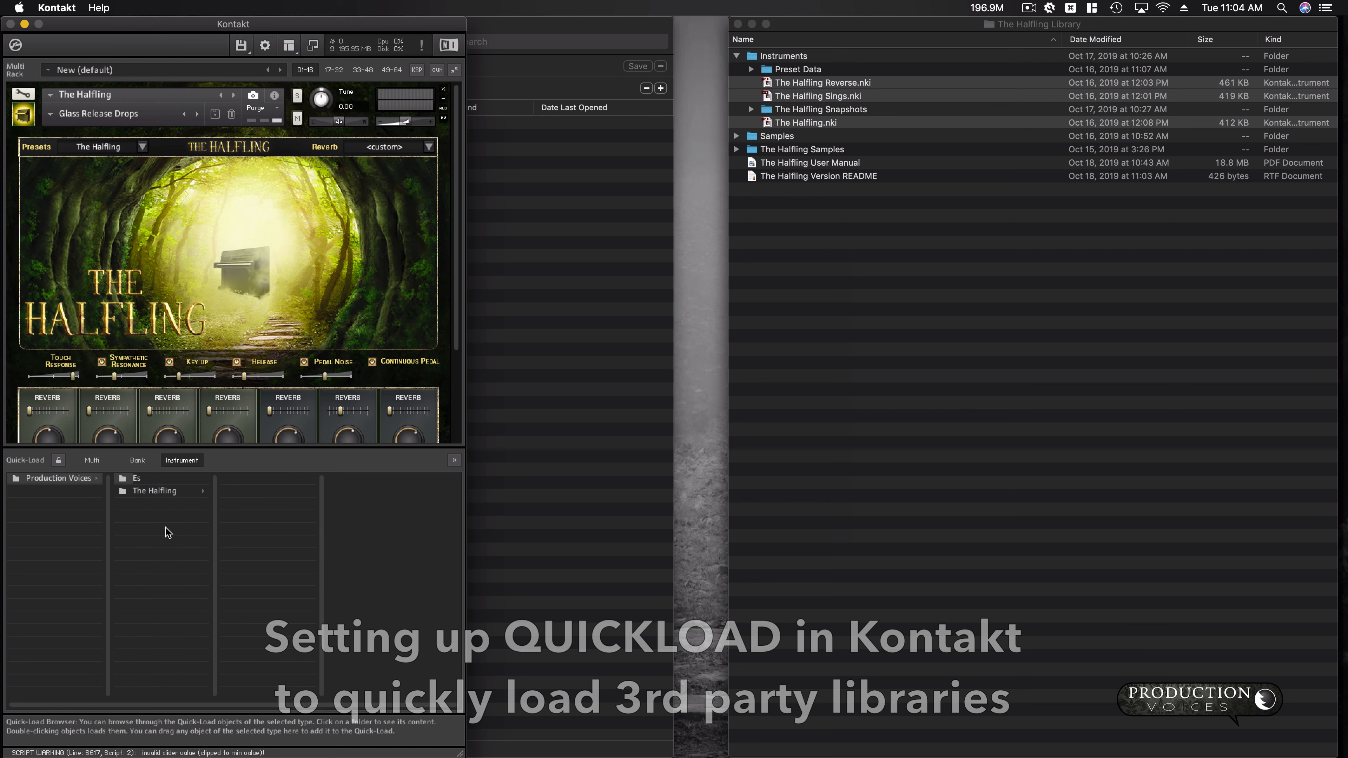
pyautogui.write(' Grandtate')
pyautogui.press('Return')
# - In Finder, open Kontakt Published Products > Estate Grand > Estate Grand Piano and move its window clear of Kontakt
pyautogui.click(1017, 19)
pyautogui.press('super+Up')
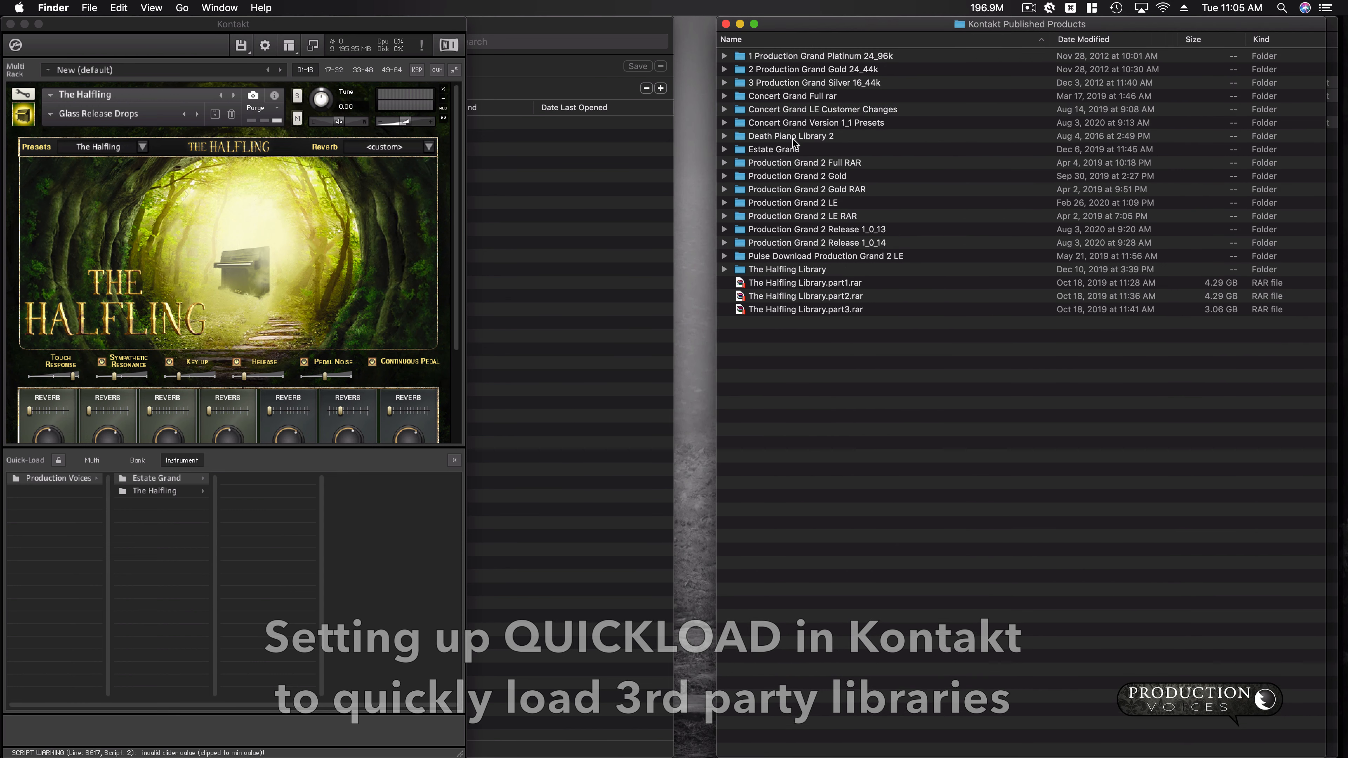
pyautogui.doubleClick(794, 150)
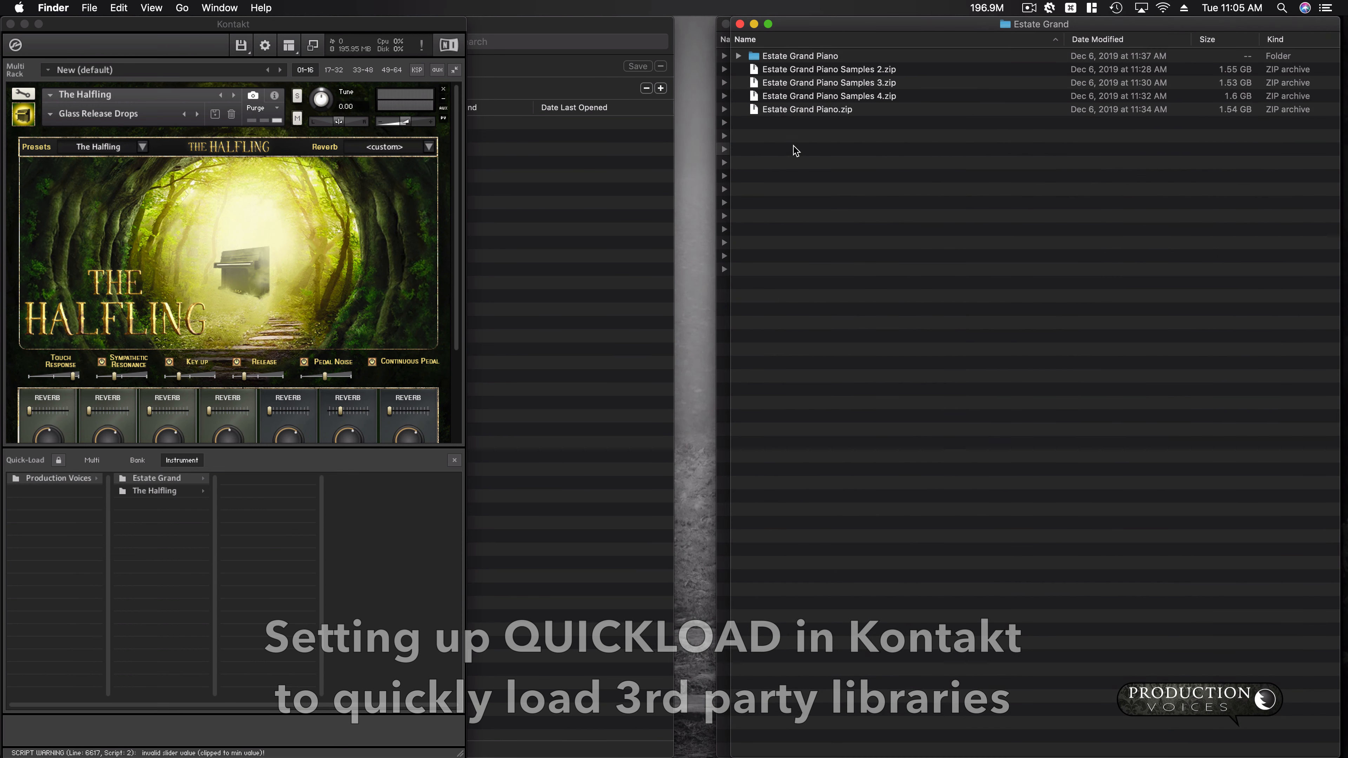
pyautogui.doubleClick(770, 57)
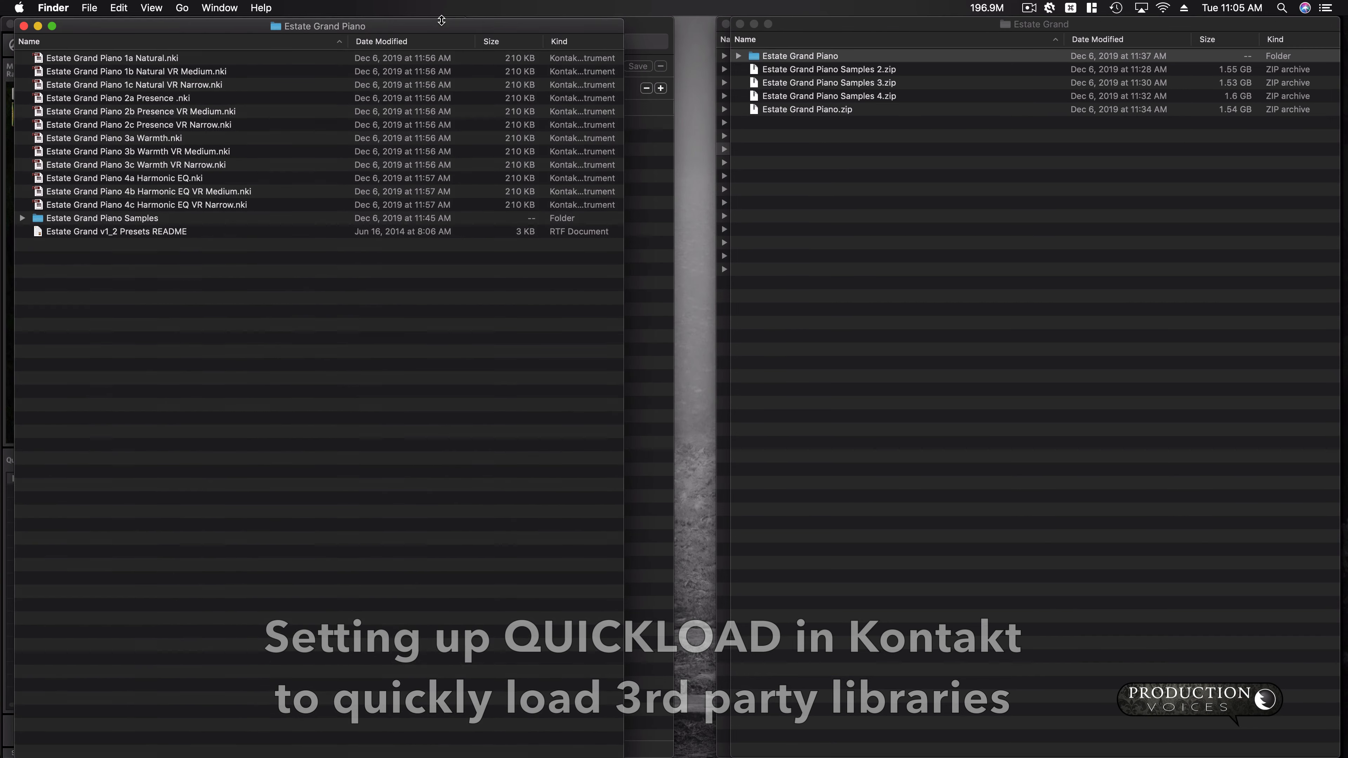
pyautogui.moveTo(443, 25); pyautogui.dragTo(1145, 29)
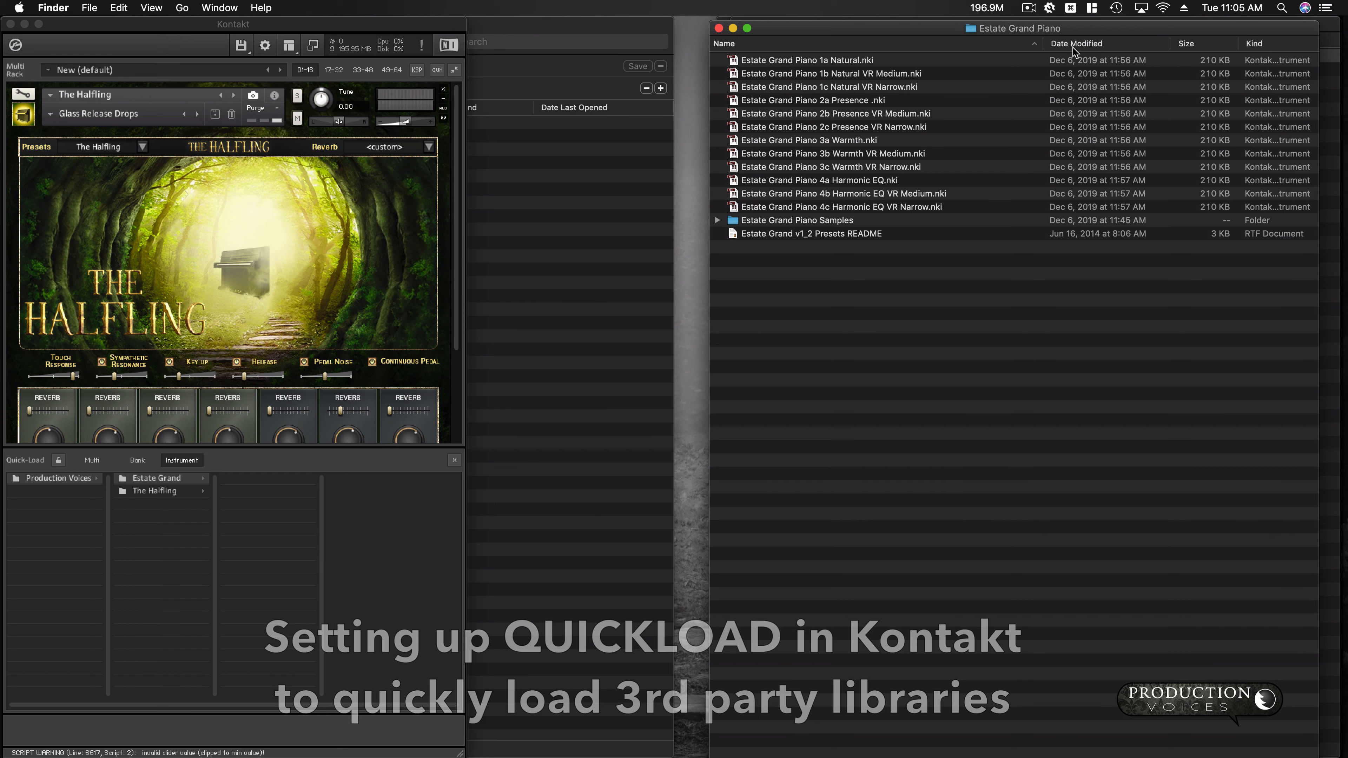
# - Add all Estate Grand Piano .nki files, 1a Natural through 4c Harmonic EQ VR Narrow, to the Estate Grand Quick-Load folder, and close Quick-Load
pyautogui.click(855, 62)
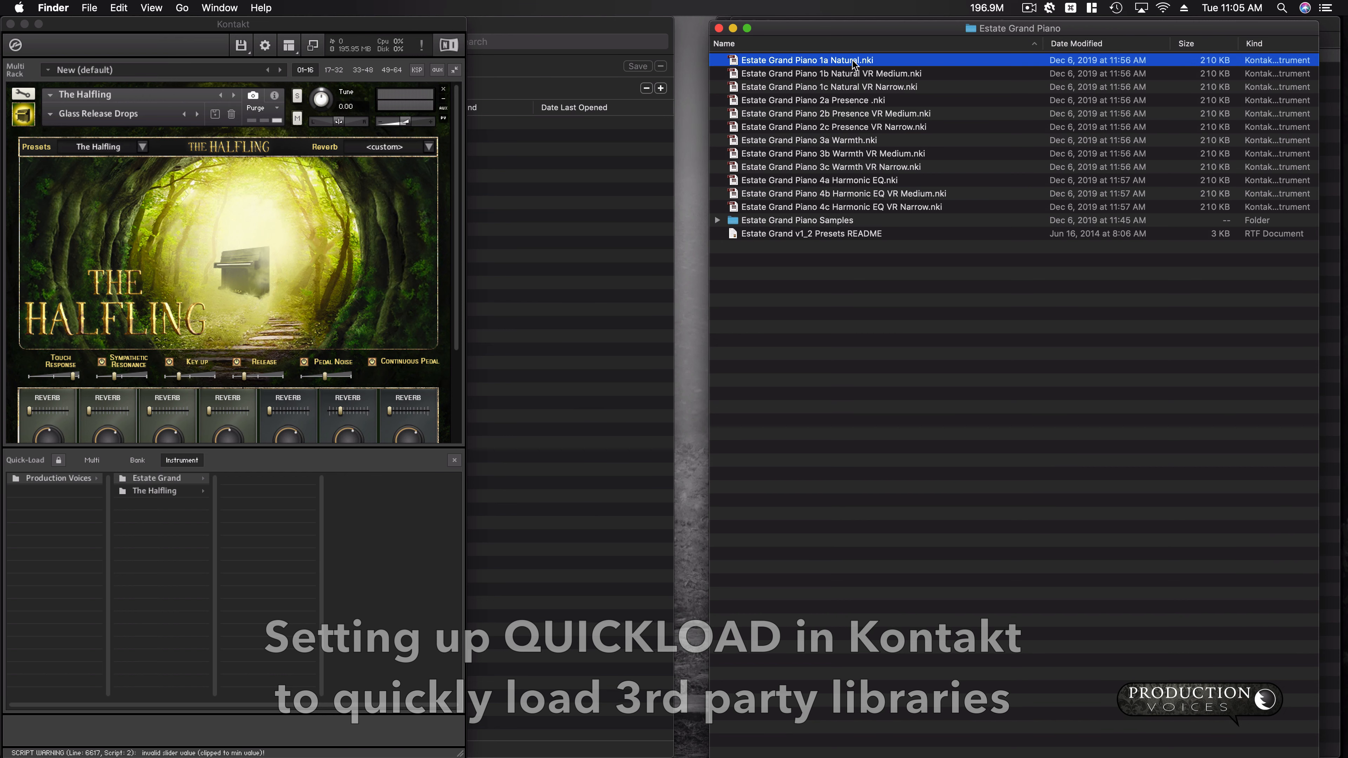
pyautogui.keyDown('shift'); pyautogui.click(836, 207); pyautogui.keyUp('shift')
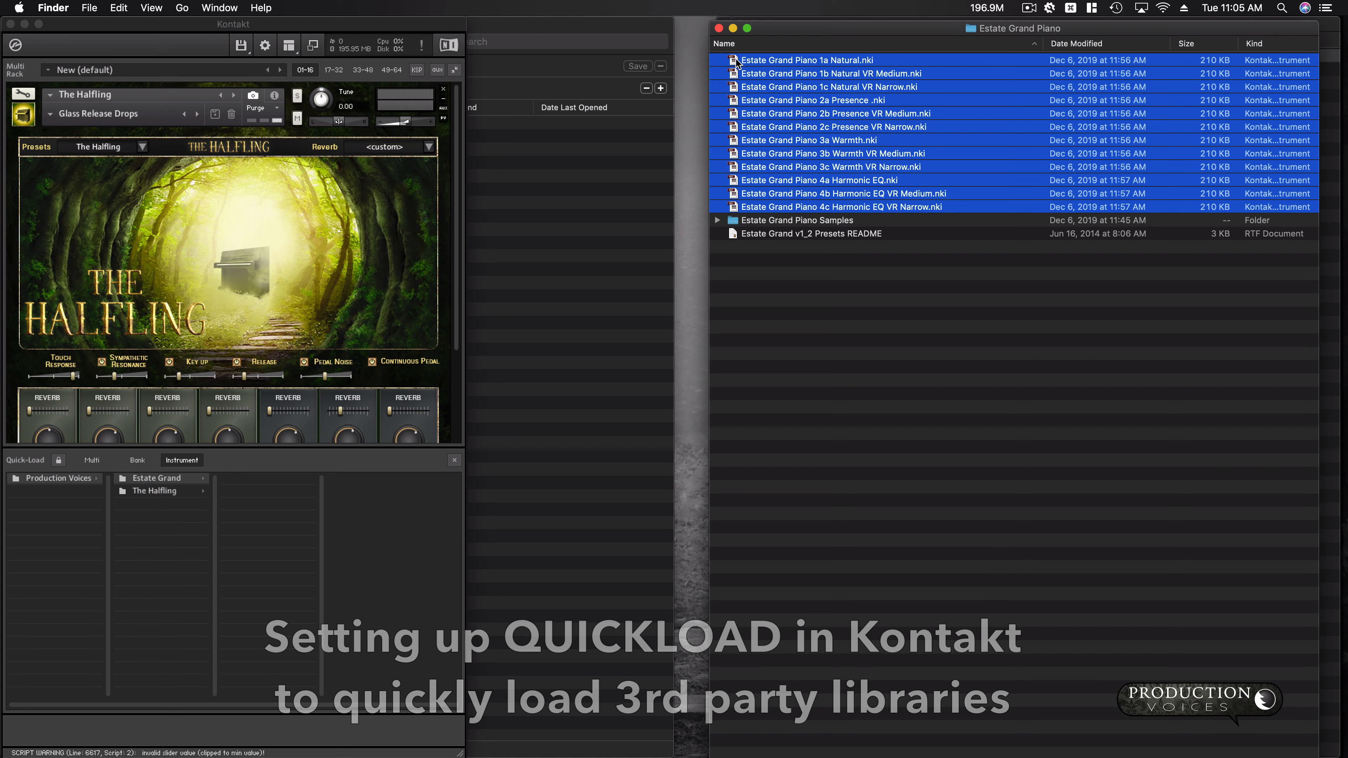
pyautogui.moveTo(736, 60); pyautogui.dragTo(244, 492)
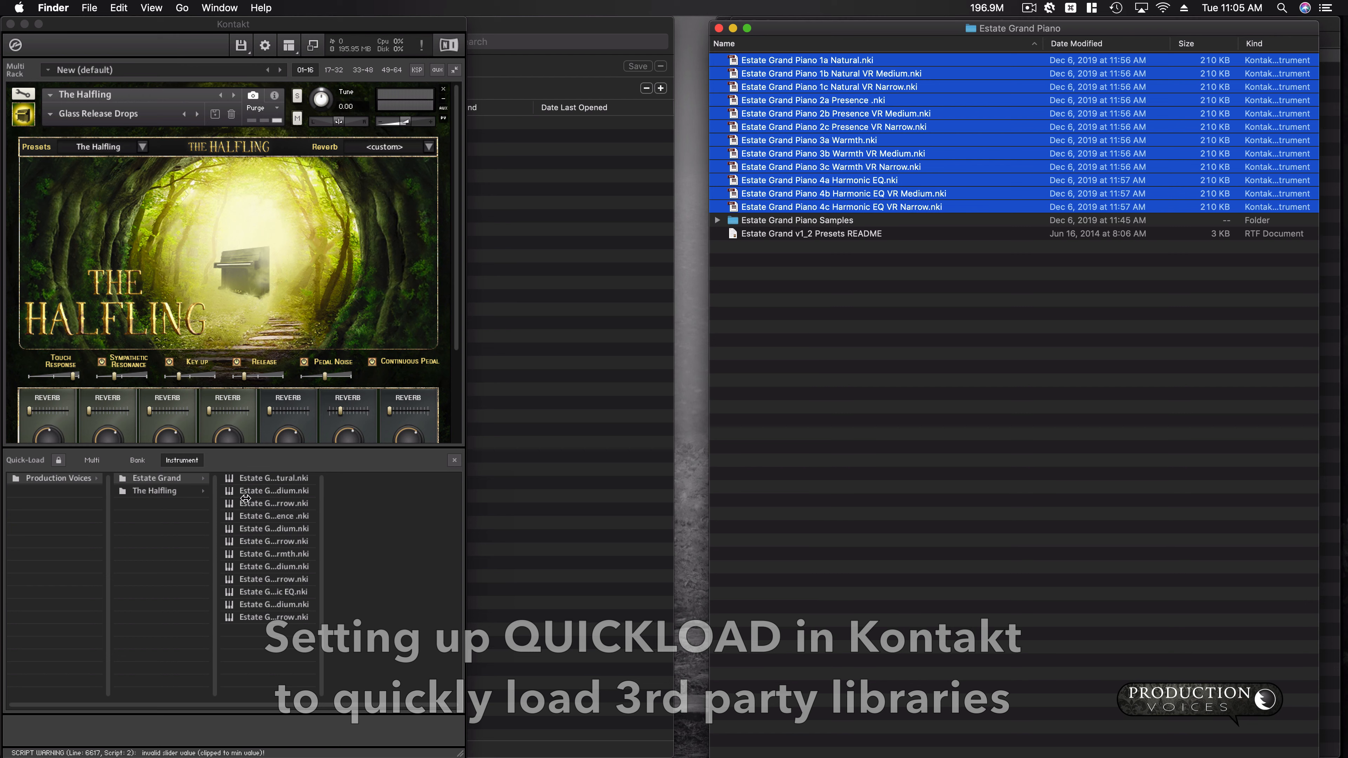
pyautogui.click(323, 482)
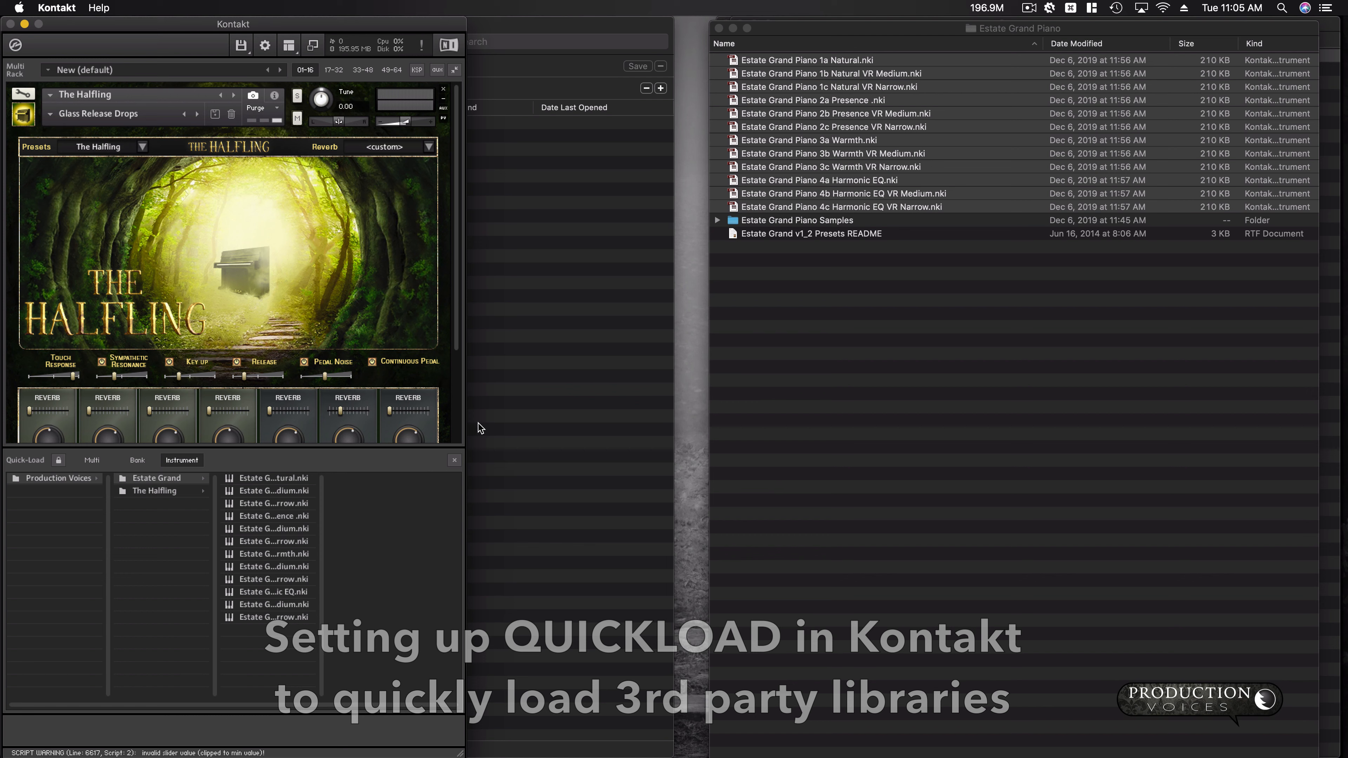
pyautogui.click(453, 463)
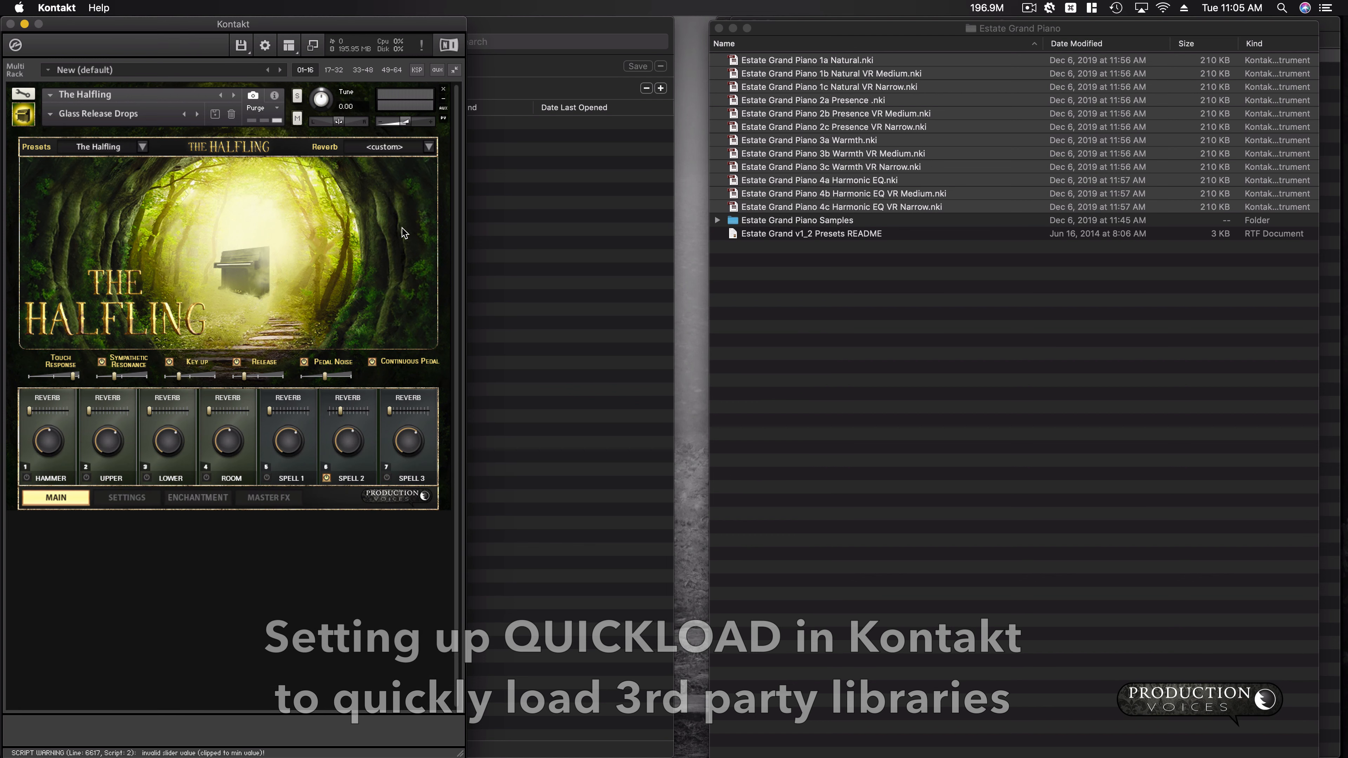
# - Replace The Halfling in the rack with Estate Grand Piano 1a Natural.nki, loaded from the instrument list under Production Voices > Estate Grand
pyautogui.click(443, 90)
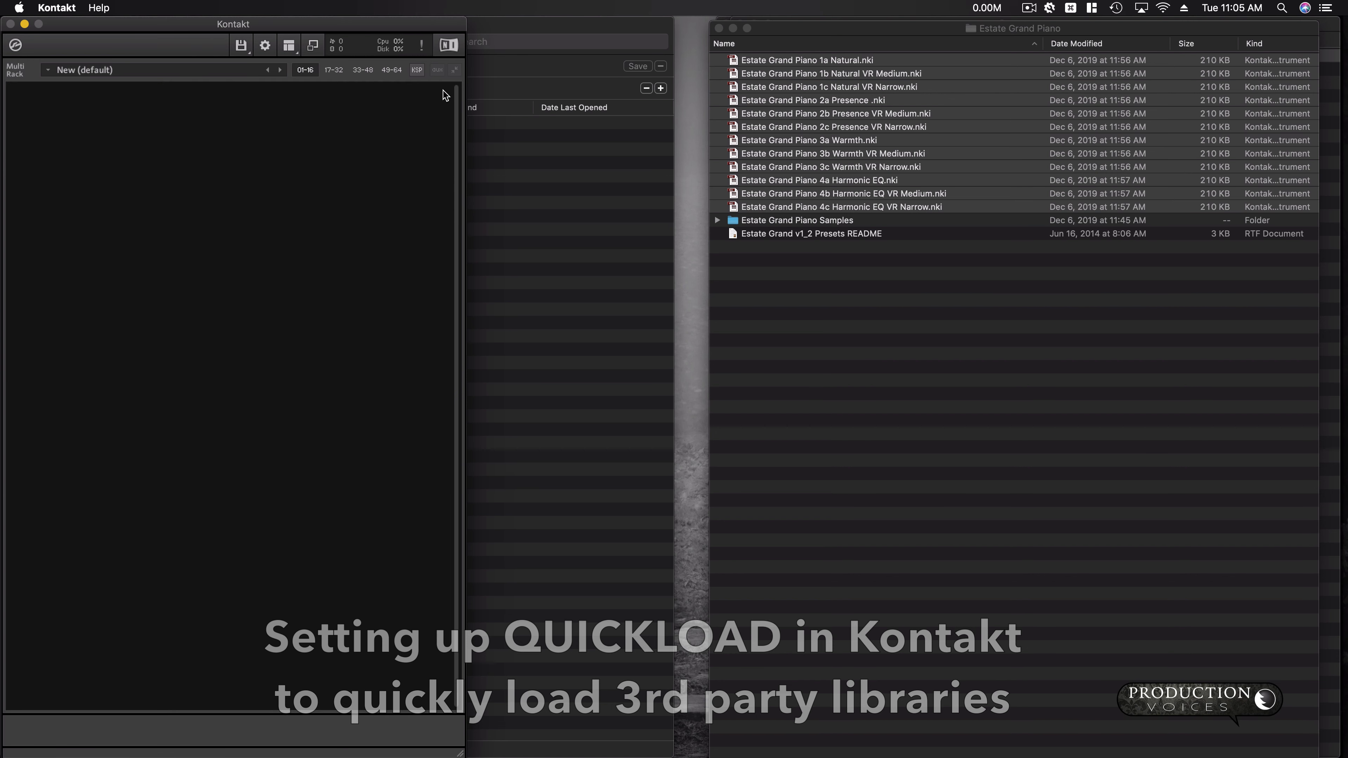
pyautogui.click(289, 46)
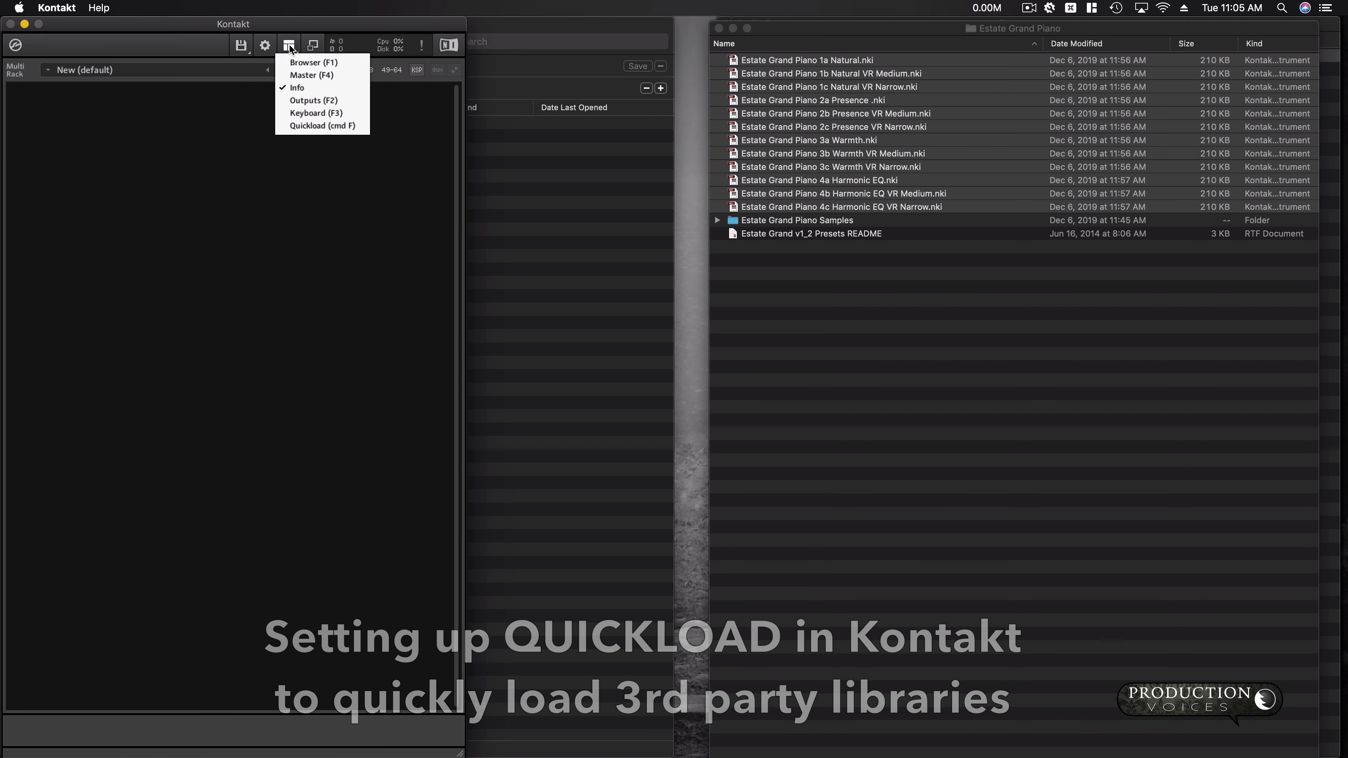
pyautogui.click(244, 47)
pyautogui.moveTo(281, 124)
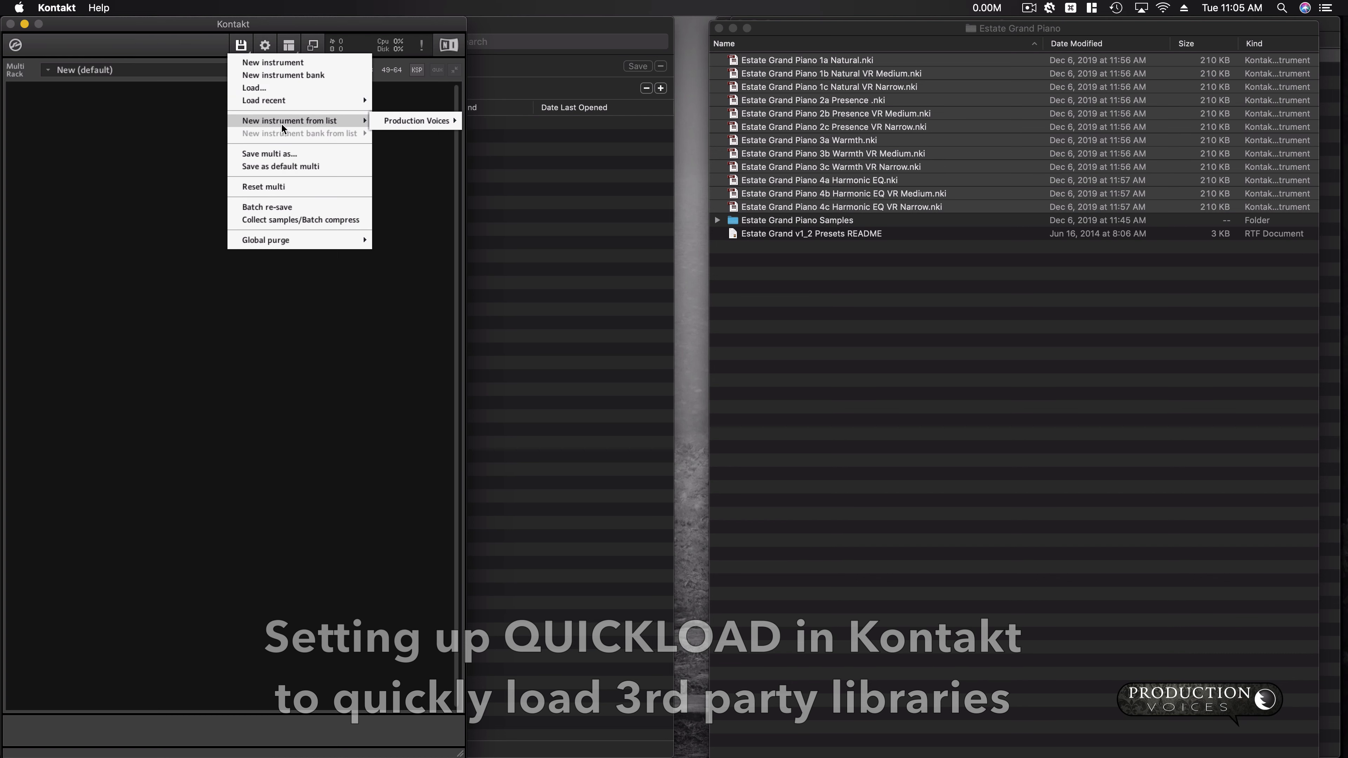
pyautogui.moveTo(403, 117)
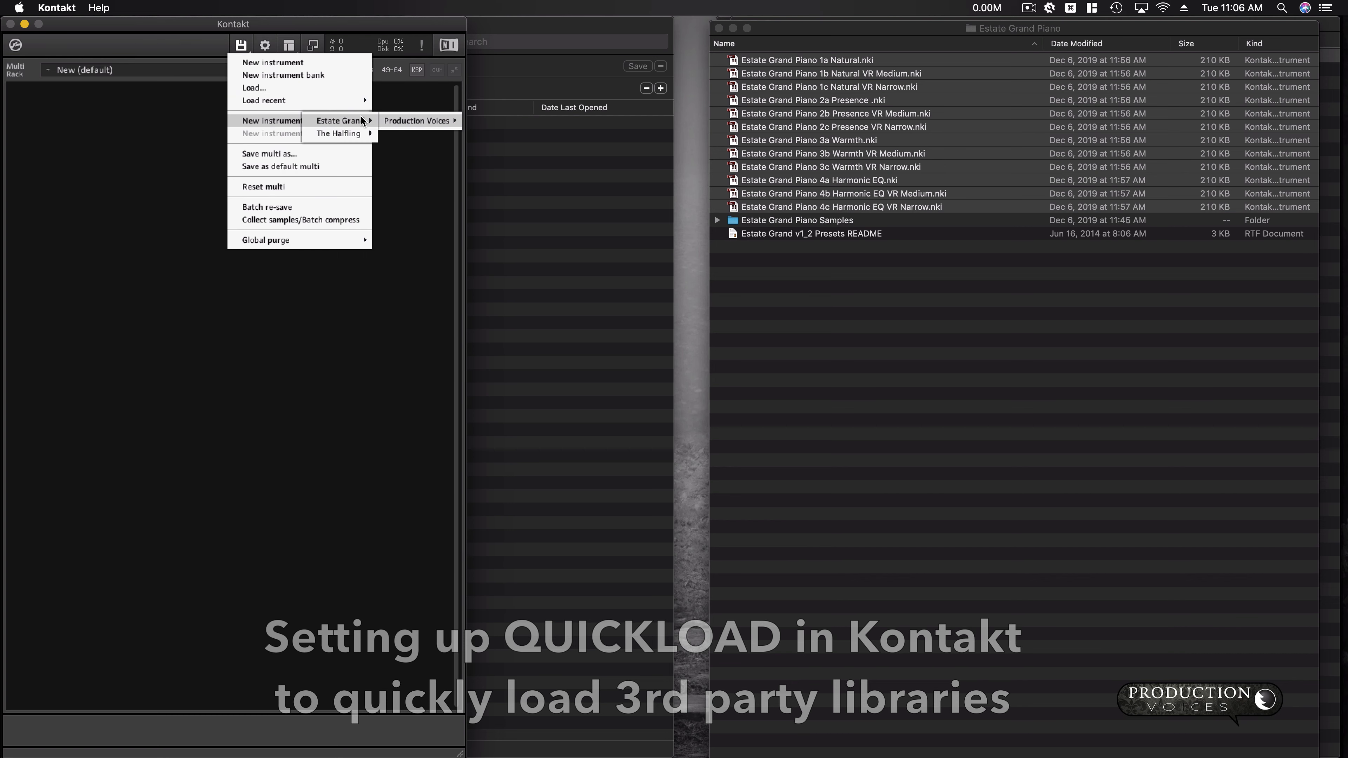
pyautogui.moveTo(359, 135)
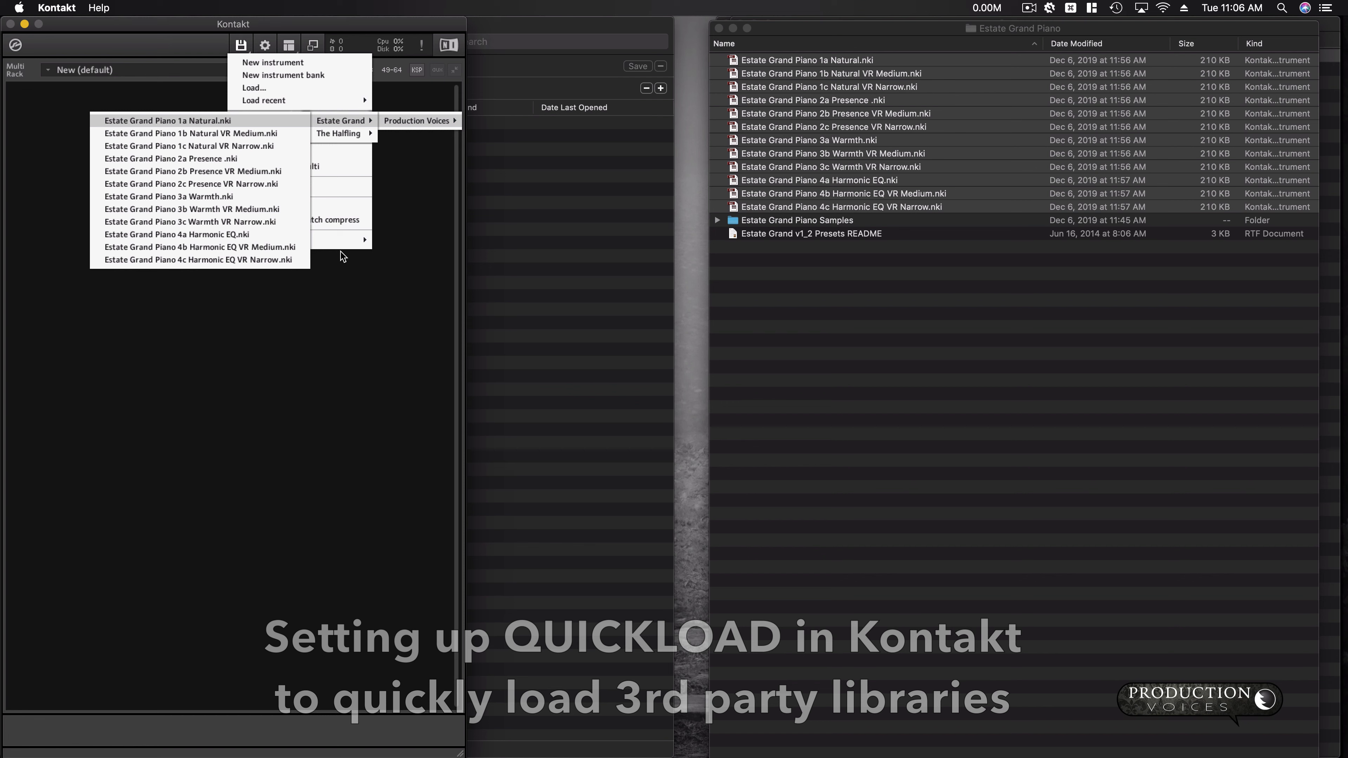
pyautogui.click(297, 120)
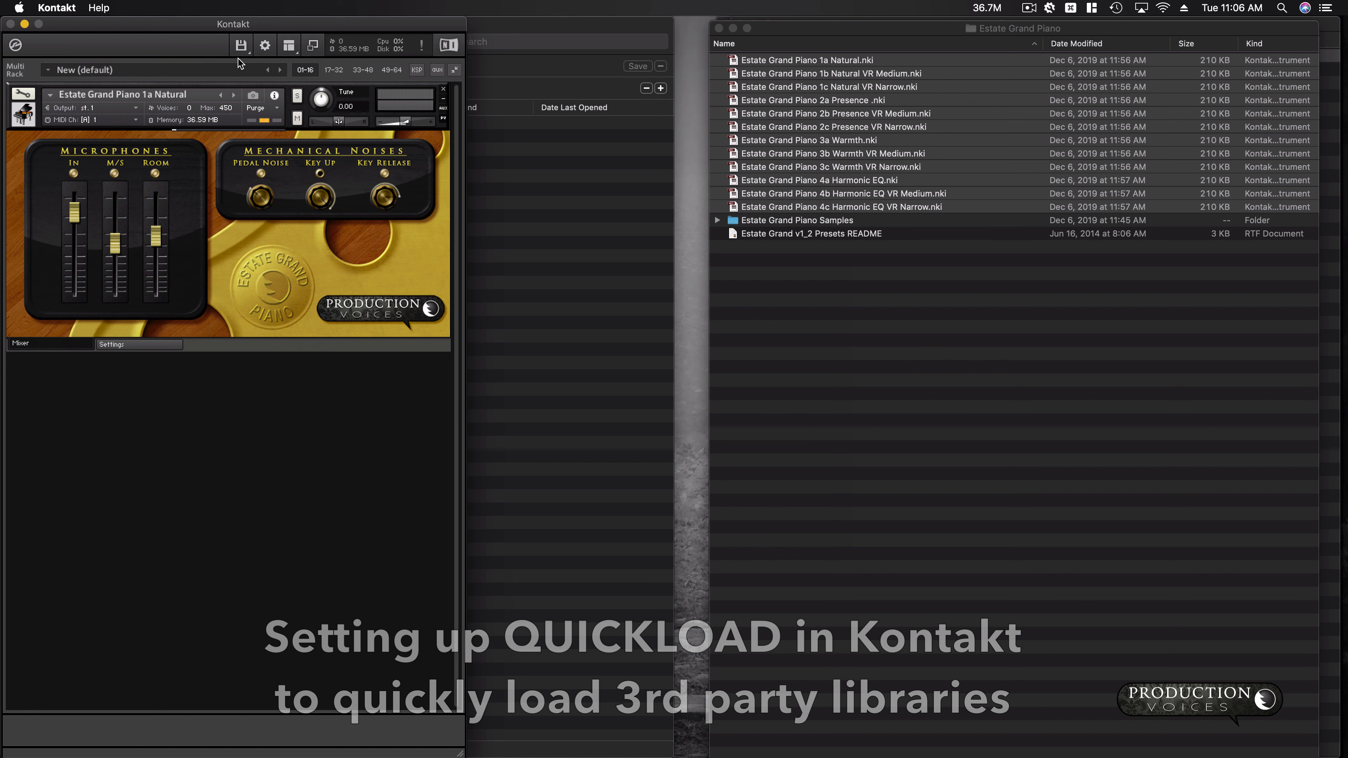
# - Show the Quick-Load browser again and add a folder named Death Piano inside Production Voices
pyautogui.doubleClick(240, 374)
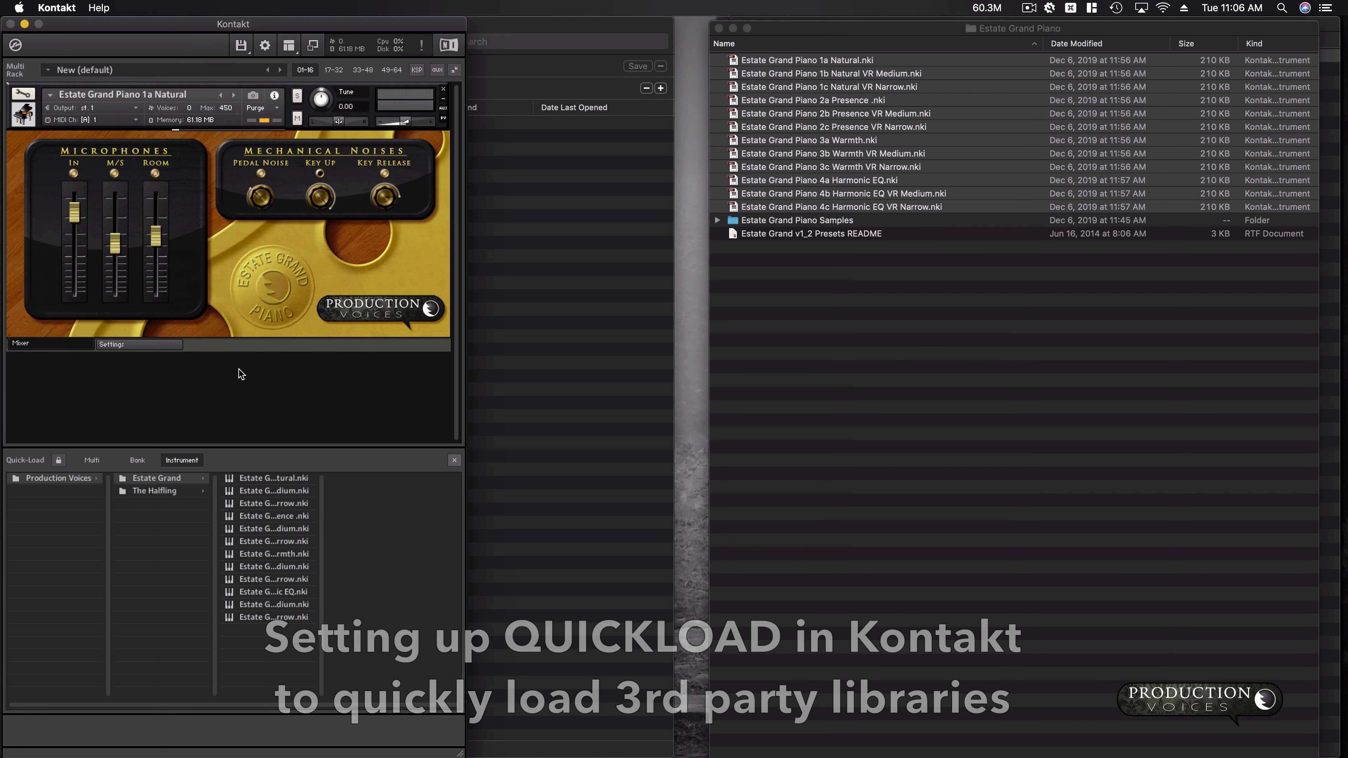
pyautogui.rightClick(148, 510)
pyautogui.click(158, 518)
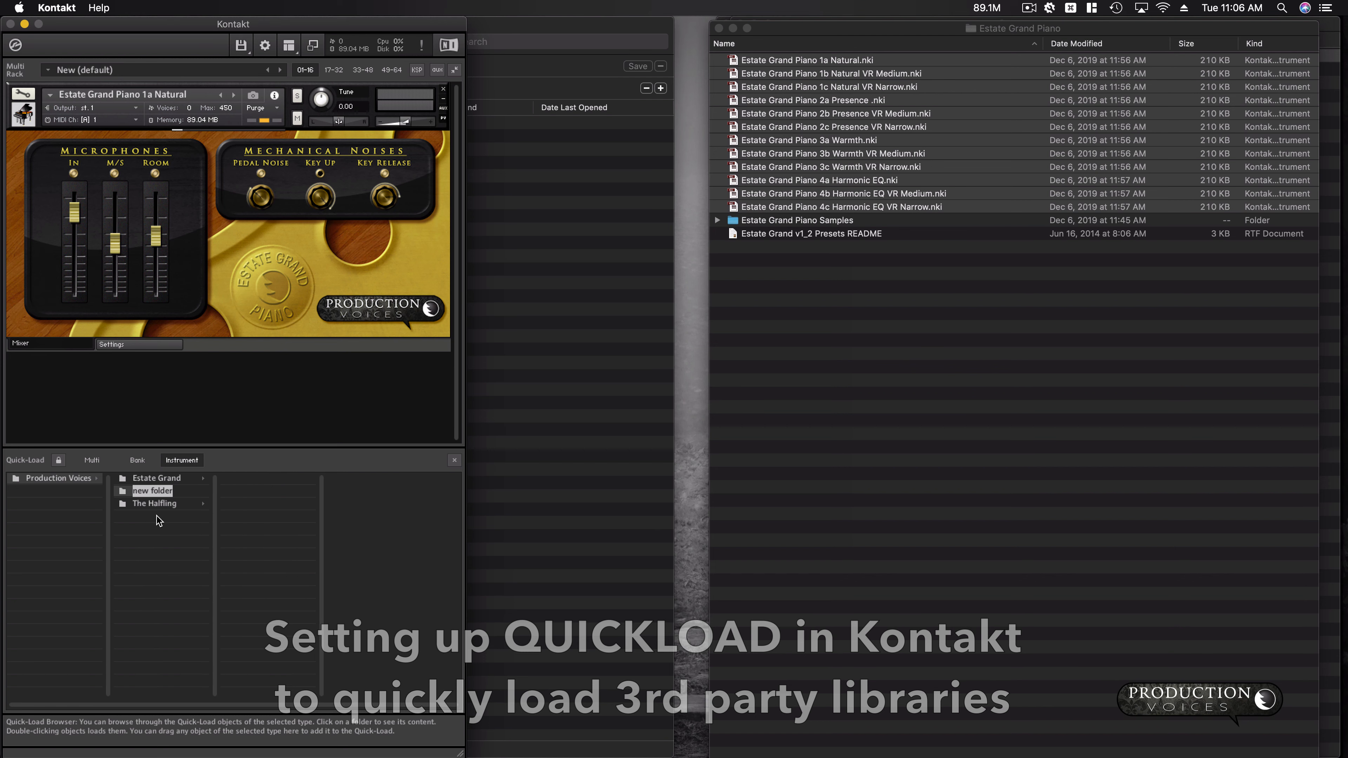
pyautogui.write('Death Piano')
pyautogui.press('Return')
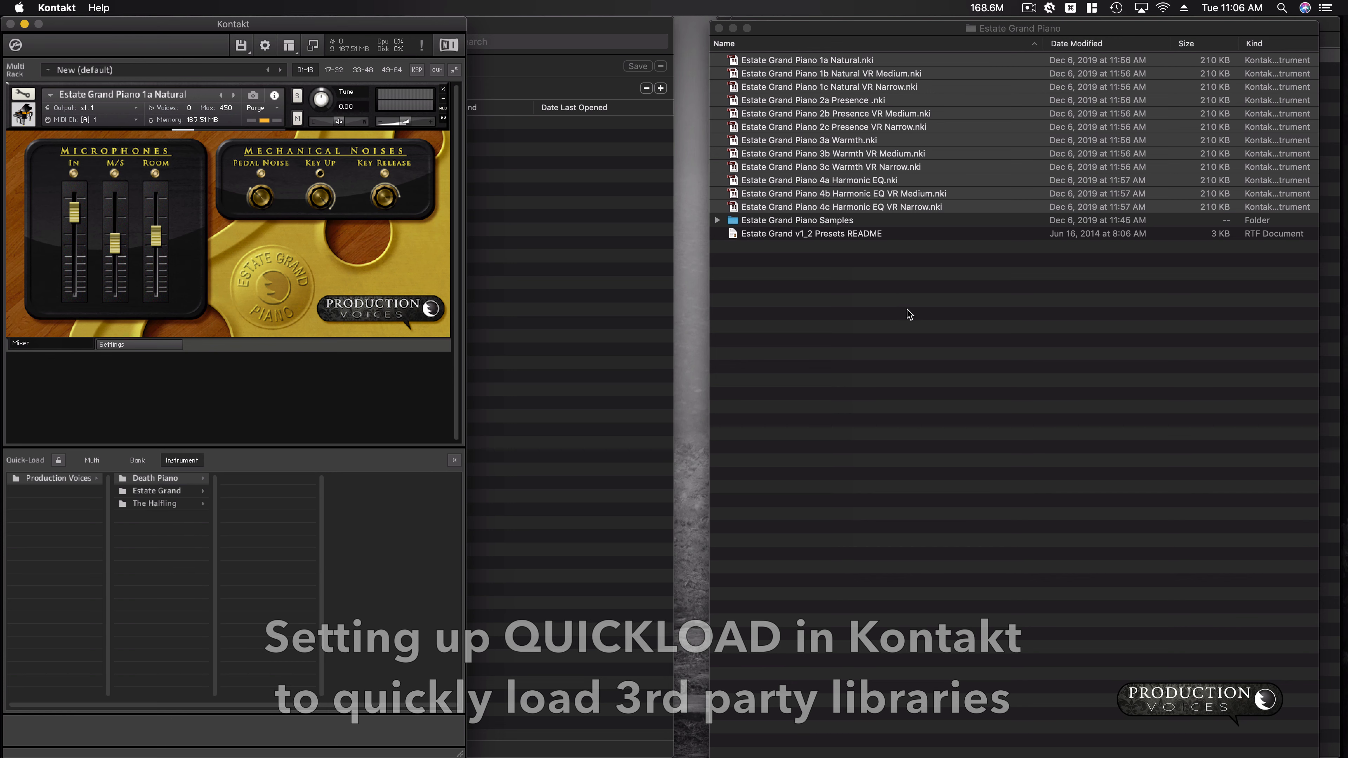
# - In Finder, go back to Kontakt Published Products and open the Instruments folder of Death Piano Library 2, with the sidebar hidden
pyautogui.click(982, 34)
pyautogui.keyDown('super'); pyautogui.click(982, 35); pyautogui.keyUp('super')
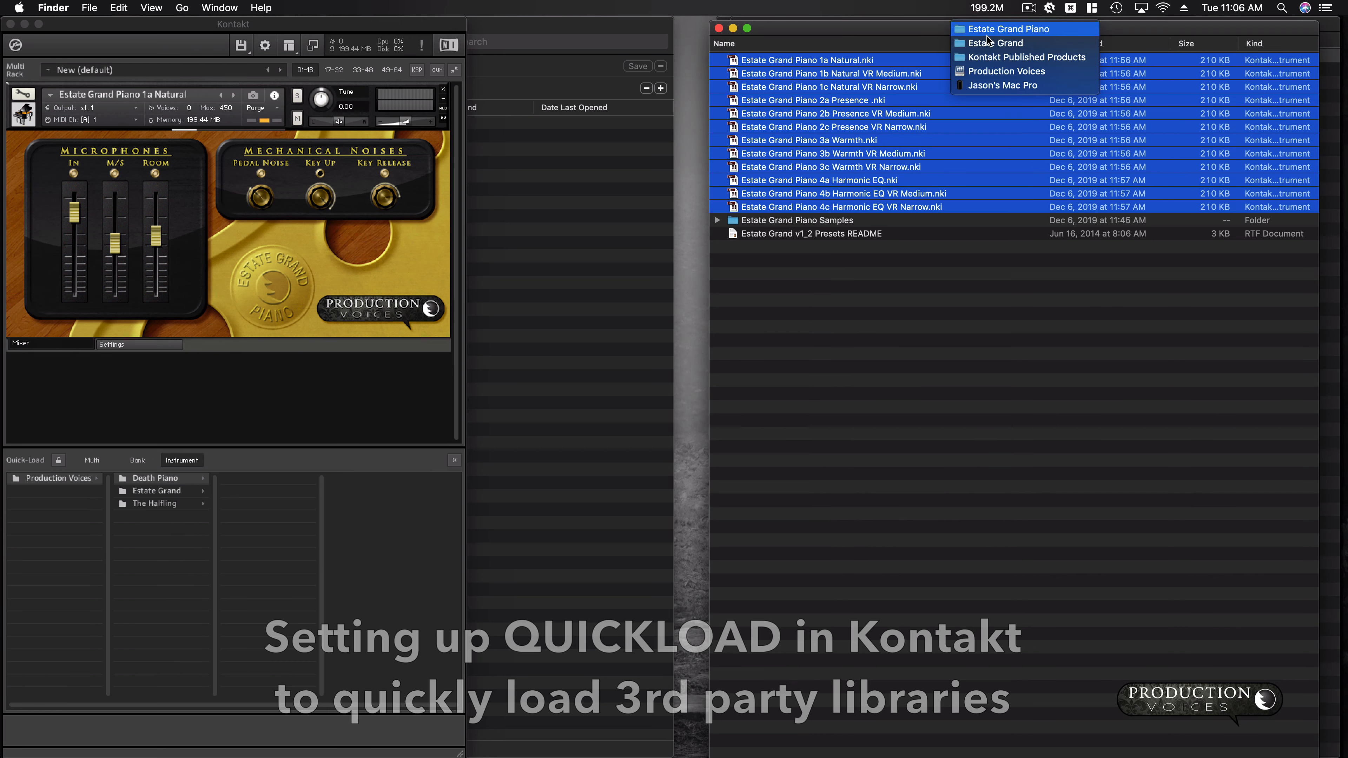
pyautogui.click(998, 57)
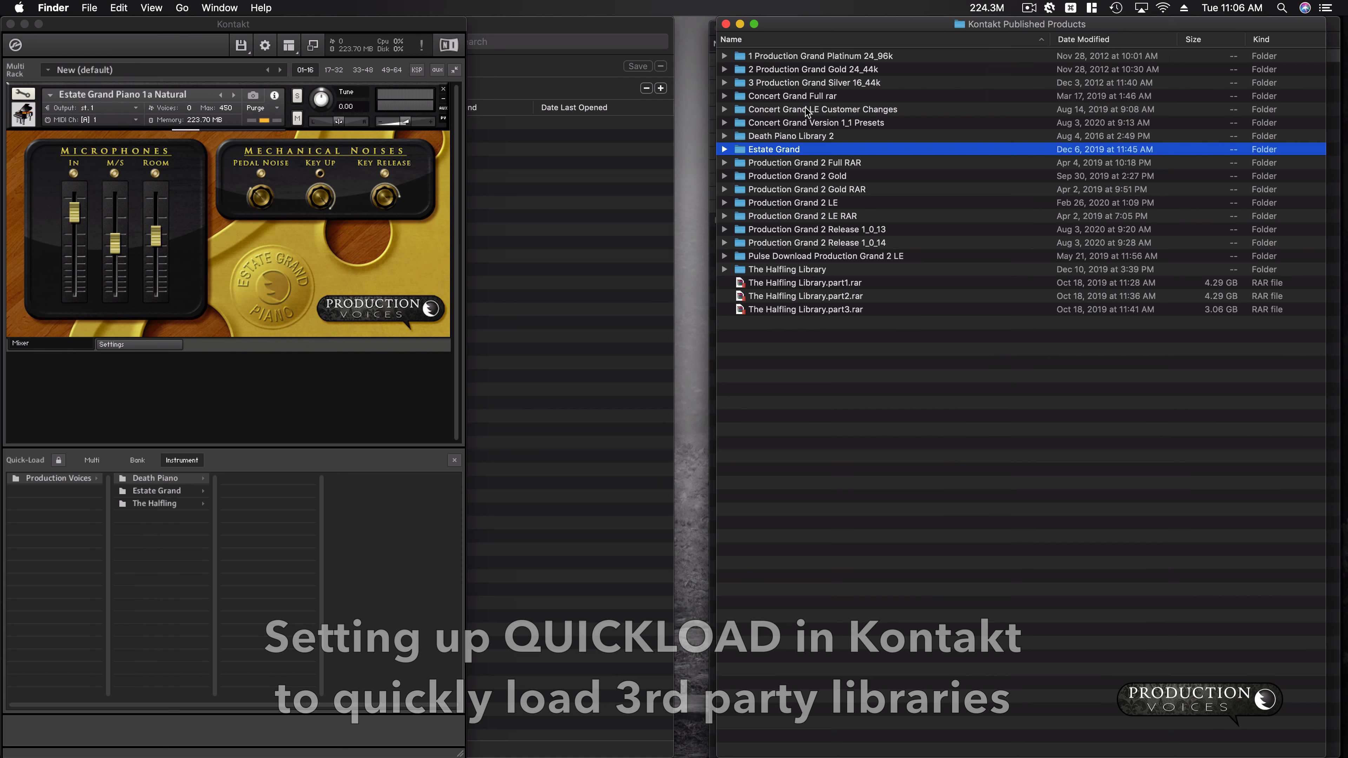
pyautogui.press('alt+super+t')
pyautogui.doubleClick(957, 160)
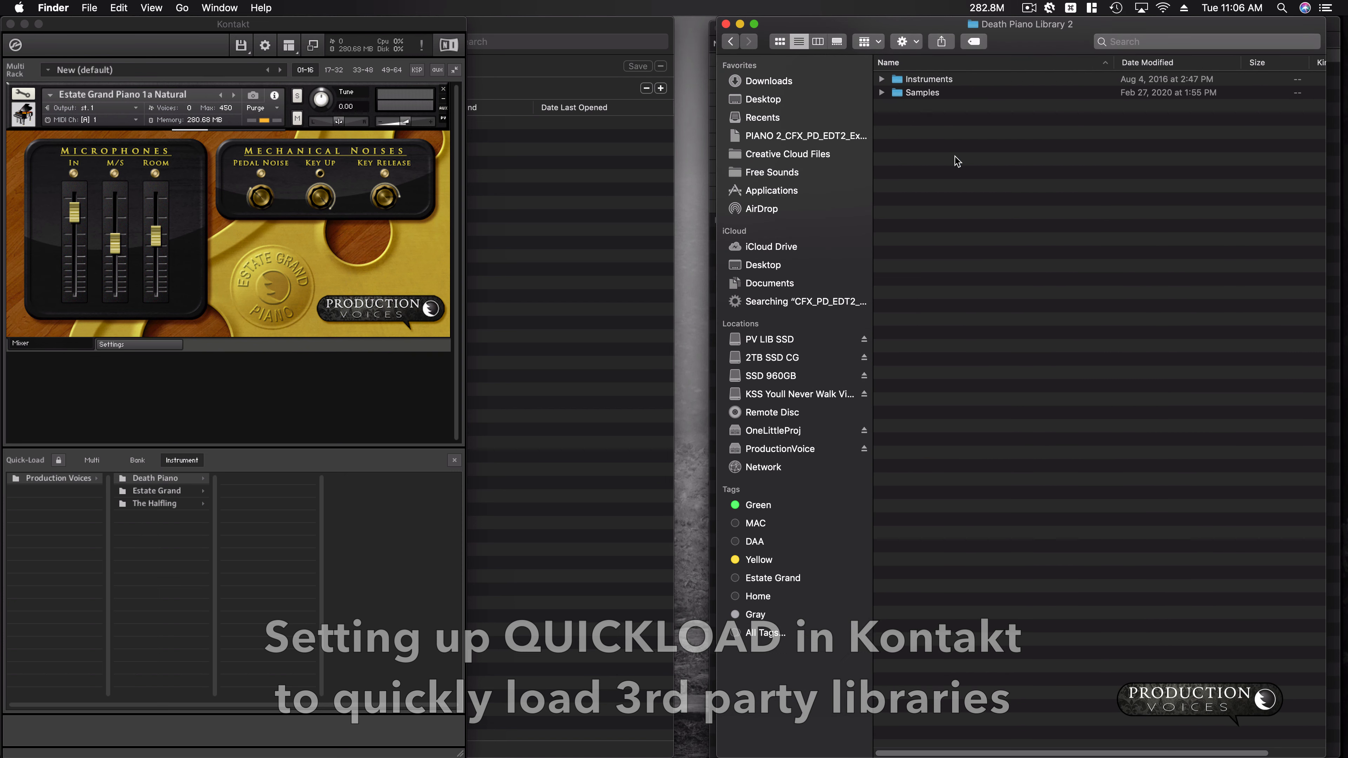
pyautogui.click(932, 82)
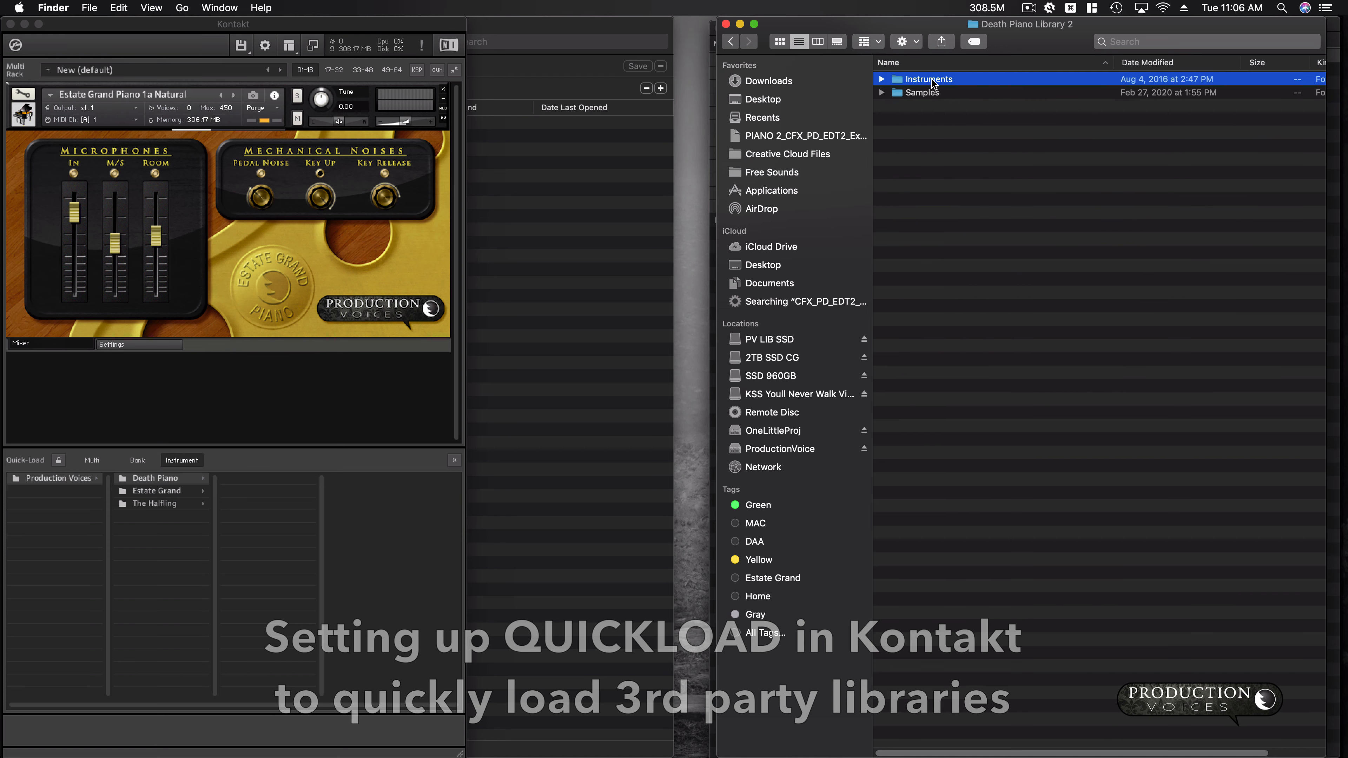
pyautogui.doubleClick(932, 82)
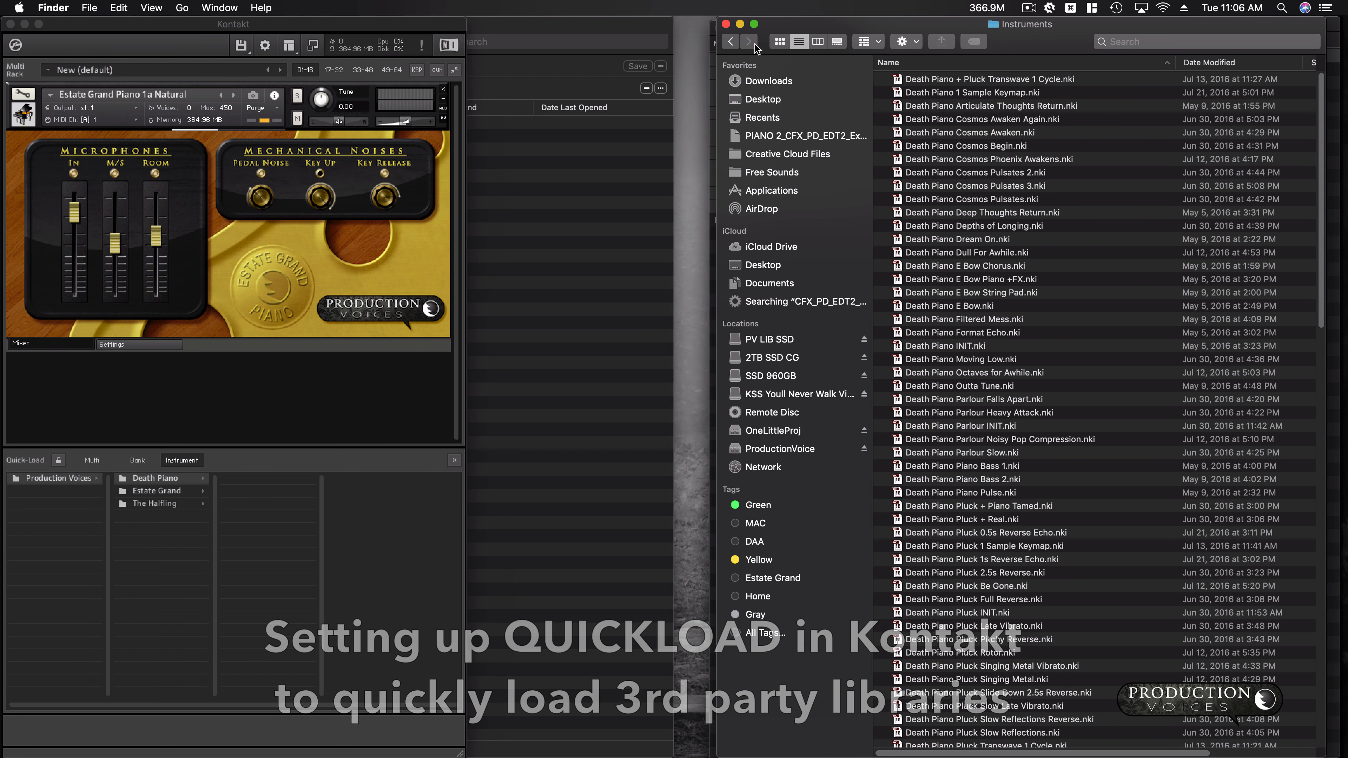
pyautogui.press('super+alt+t')
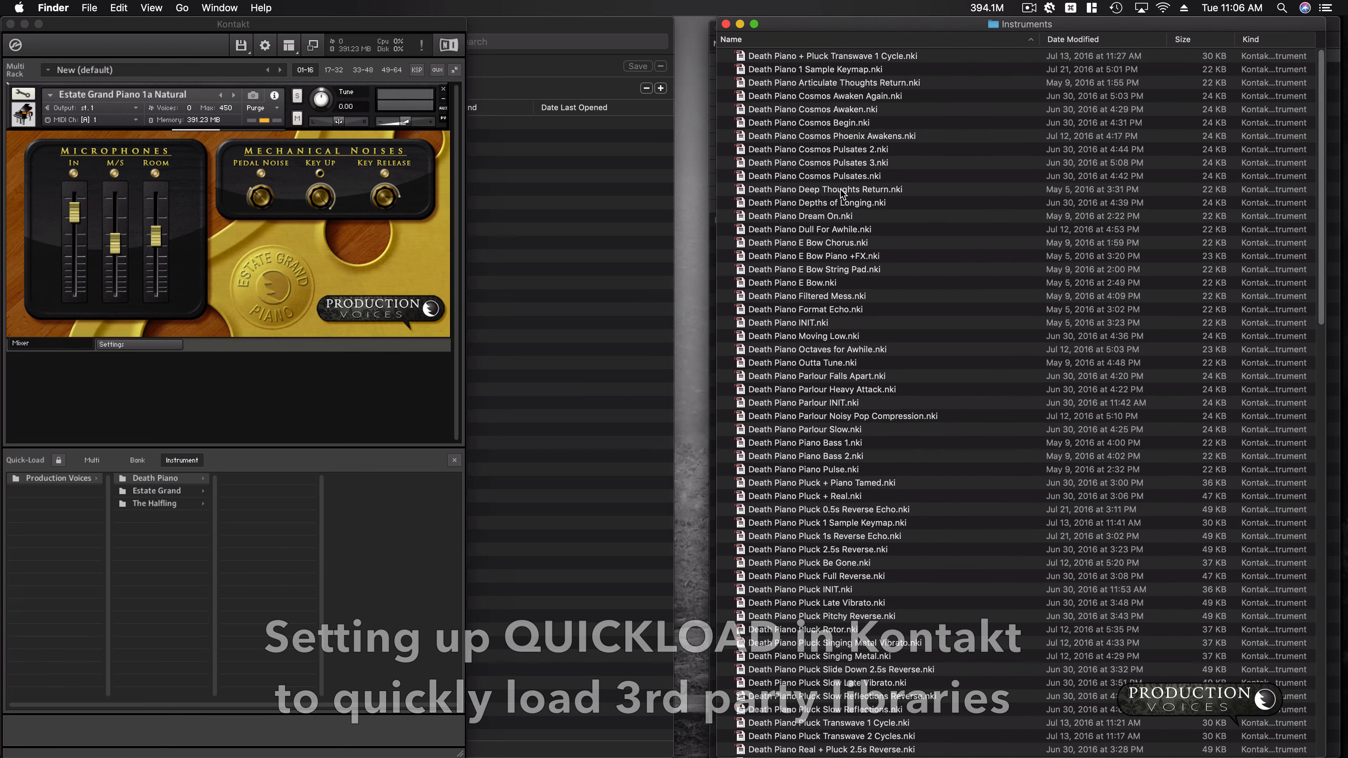
# - Add the entire contents of the Instruments folder, including the DP subfolders, to the Death Piano Quick-Load folder
pyautogui.click(843, 194)
pyautogui.press('super+a')
pyautogui.scroll(-5, 856, 221)
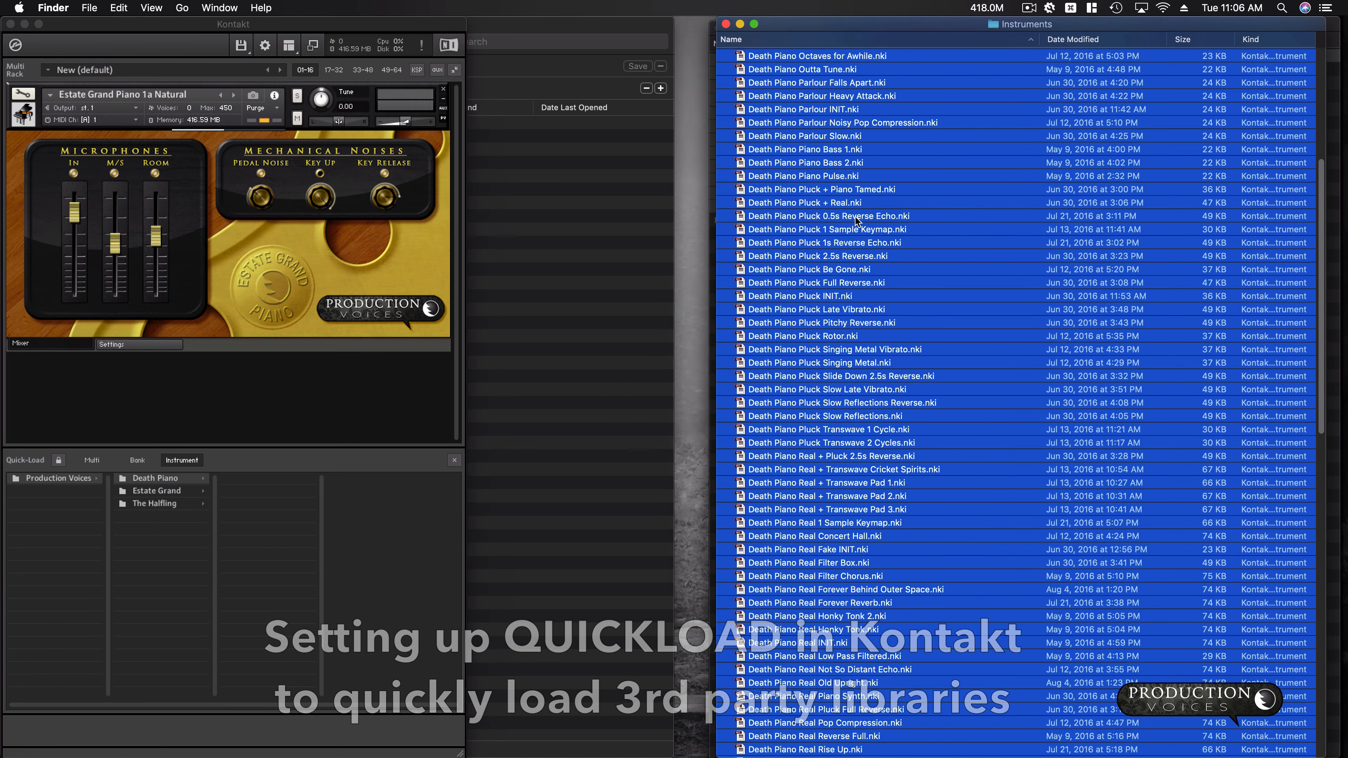
pyautogui.scroll(-15, 856, 220)
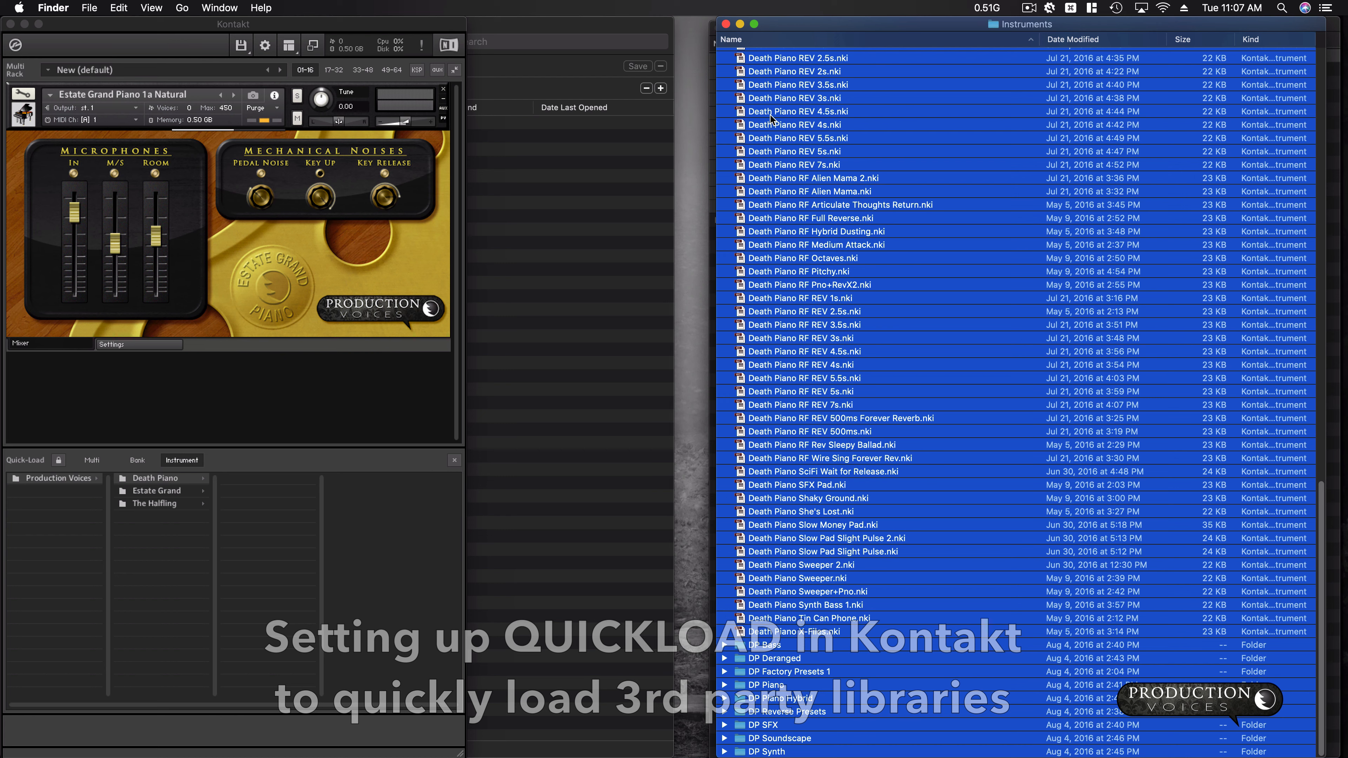
pyautogui.moveTo(770, 117); pyautogui.dragTo(270, 497)
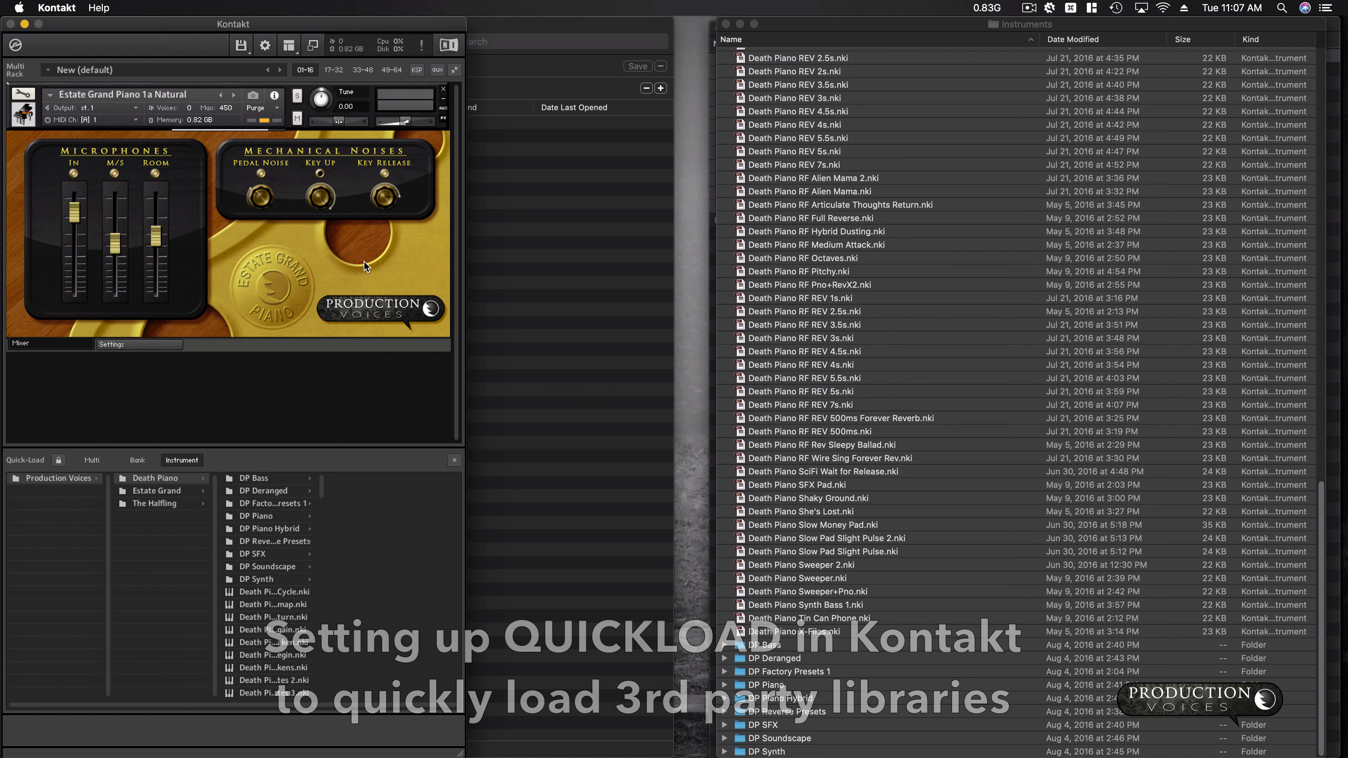
# - Replace Estate Grand Piano 1a Natural in the rack with Death Piano X-Files.nki, loaded from the instrument list under Production Voices > Death Piano
pyautogui.click(444, 91)
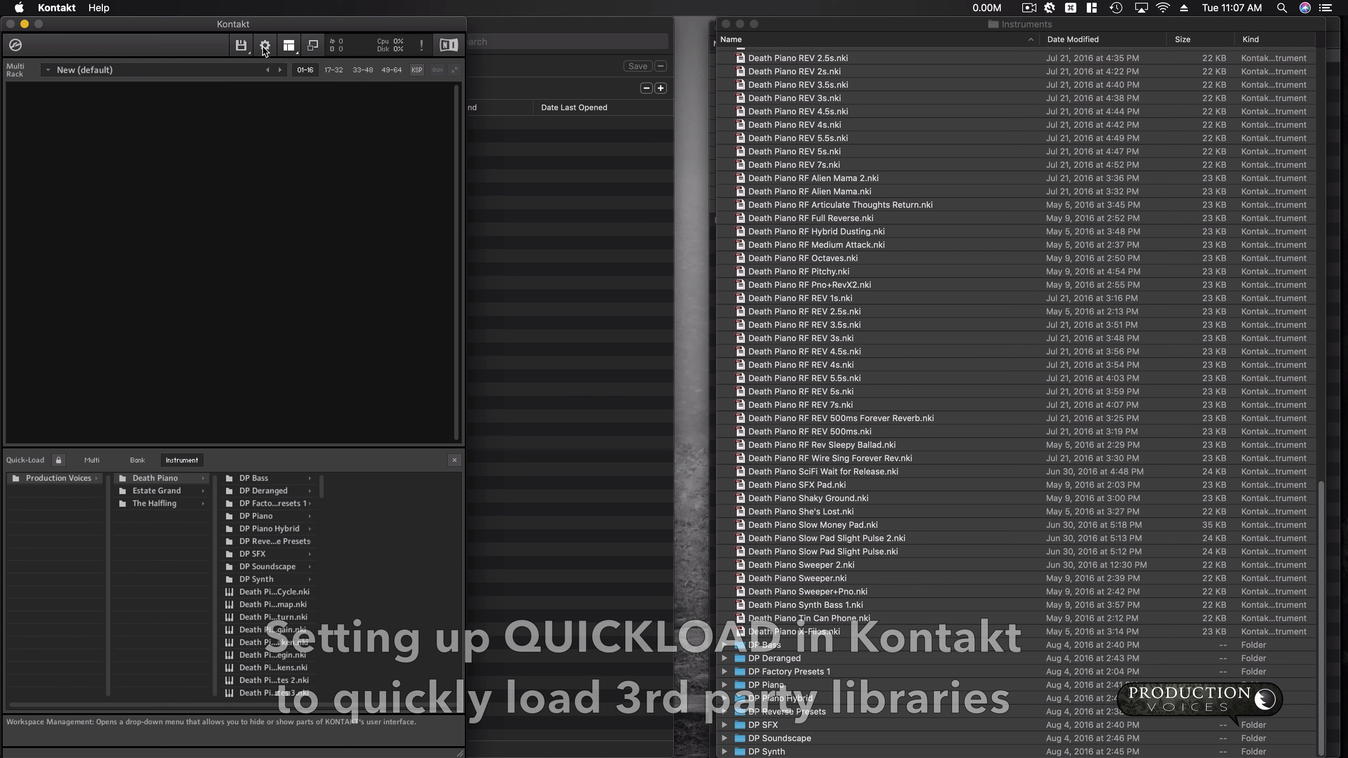
pyautogui.click(238, 46)
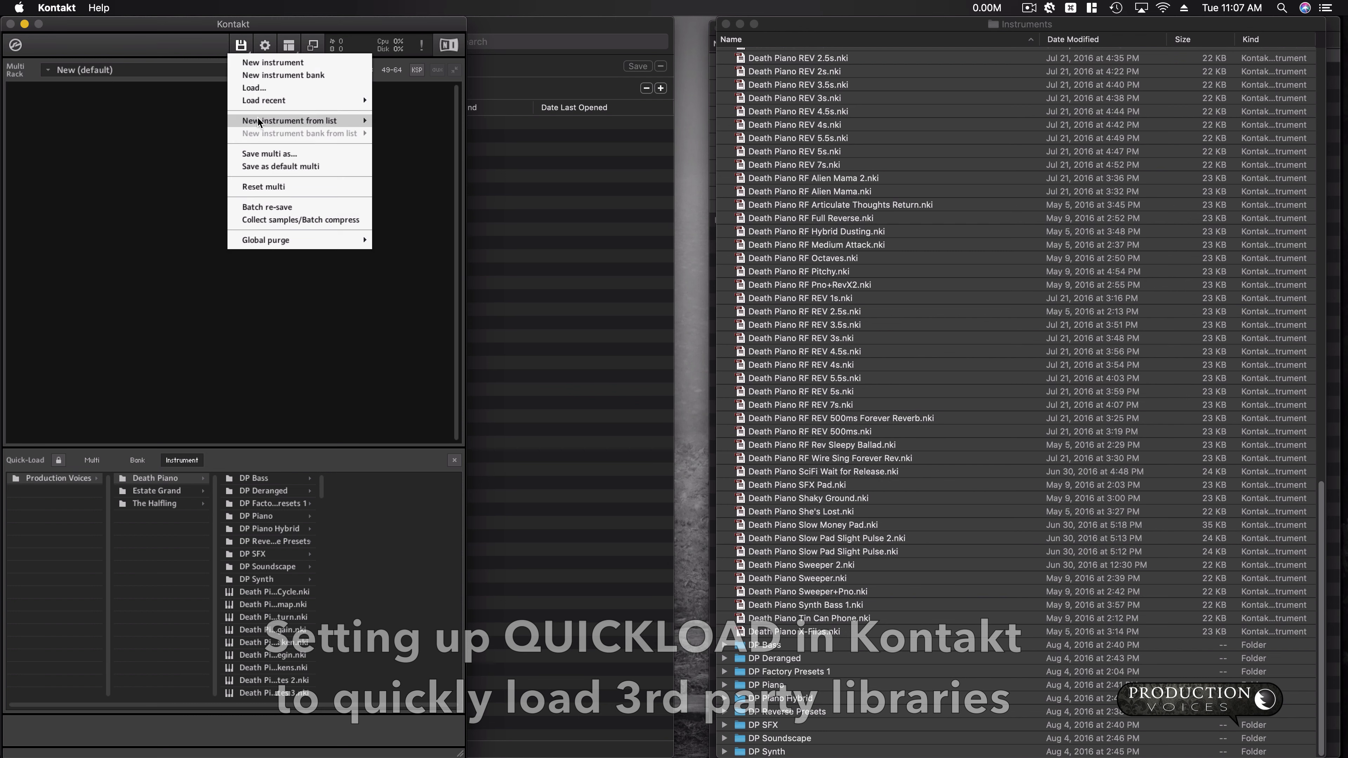
pyautogui.moveTo(259, 123)
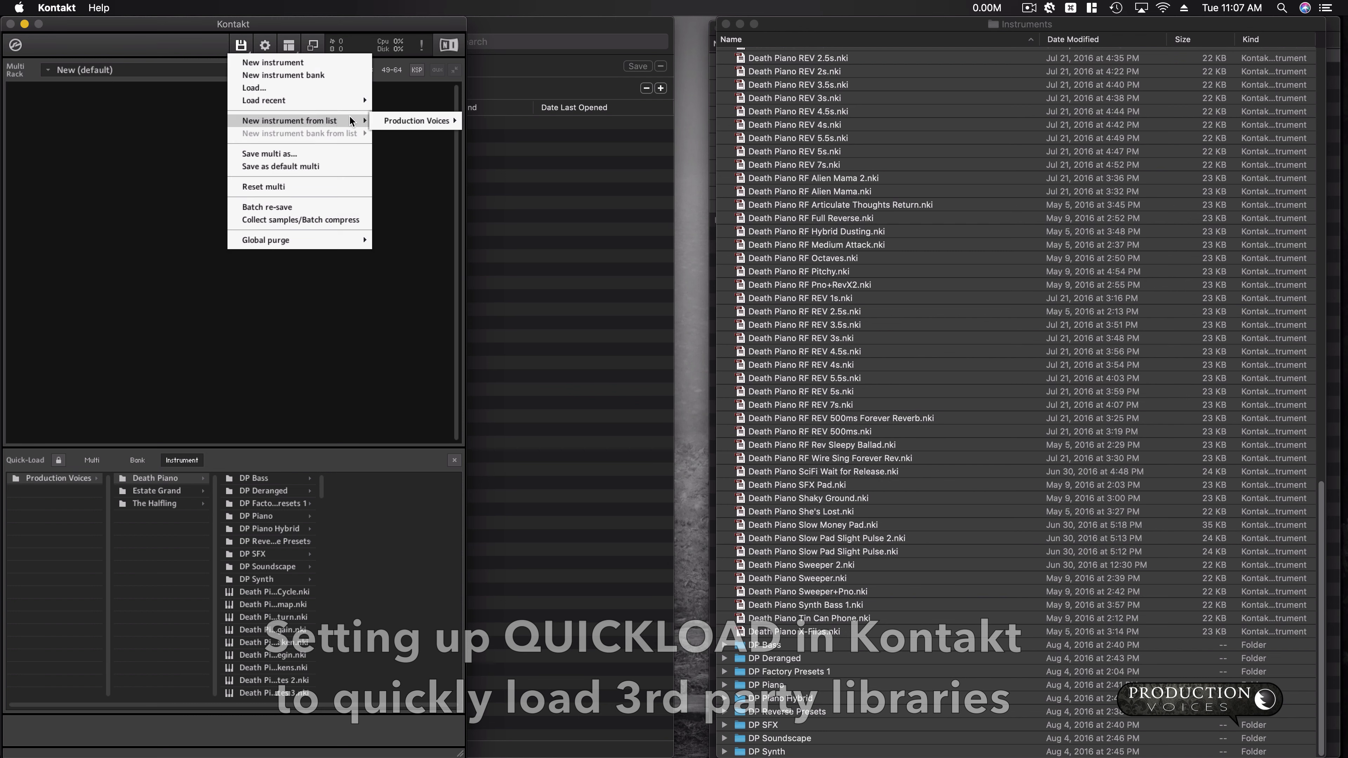
pyautogui.moveTo(392, 122)
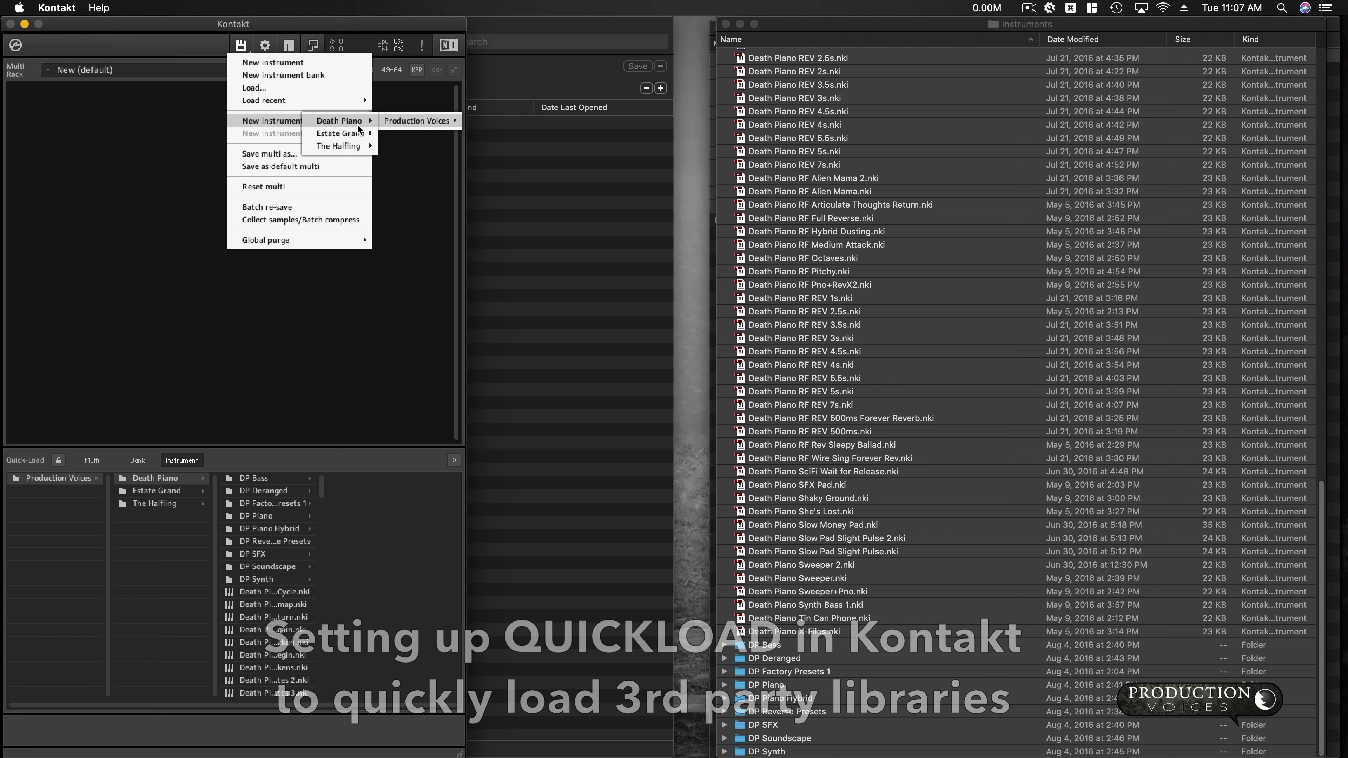
pyautogui.moveTo(355, 134)
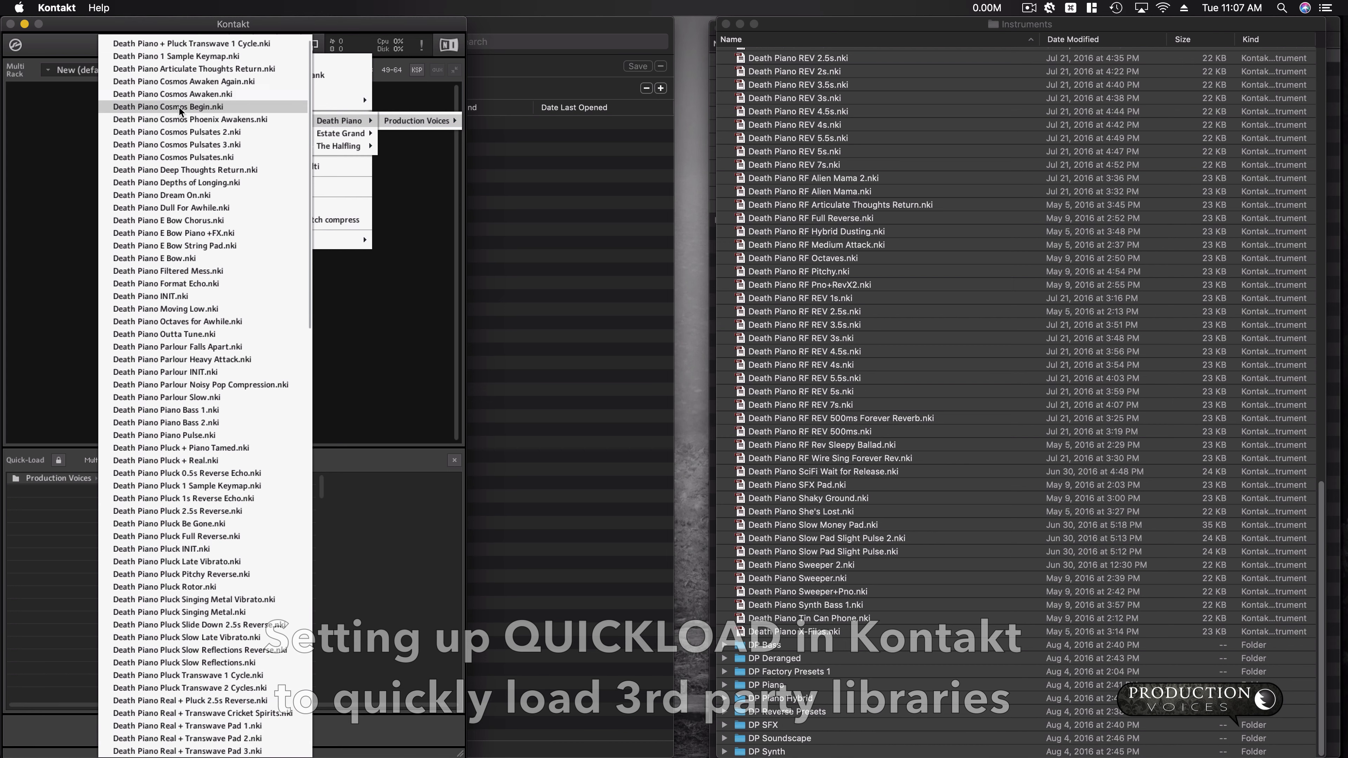
pyautogui.scroll(-5, 196, 113)
pyautogui.scroll(-20, 196, 113)
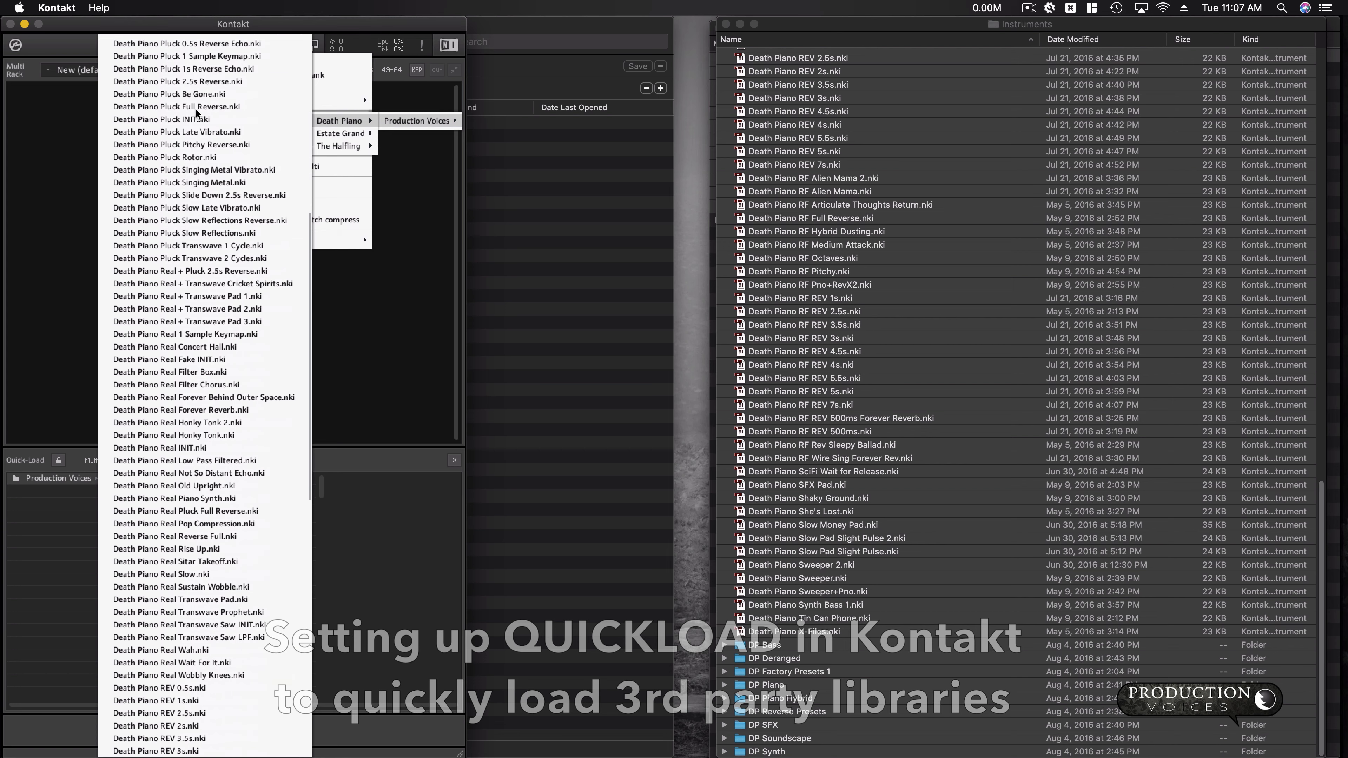
pyautogui.scroll(-2, 197, 113)
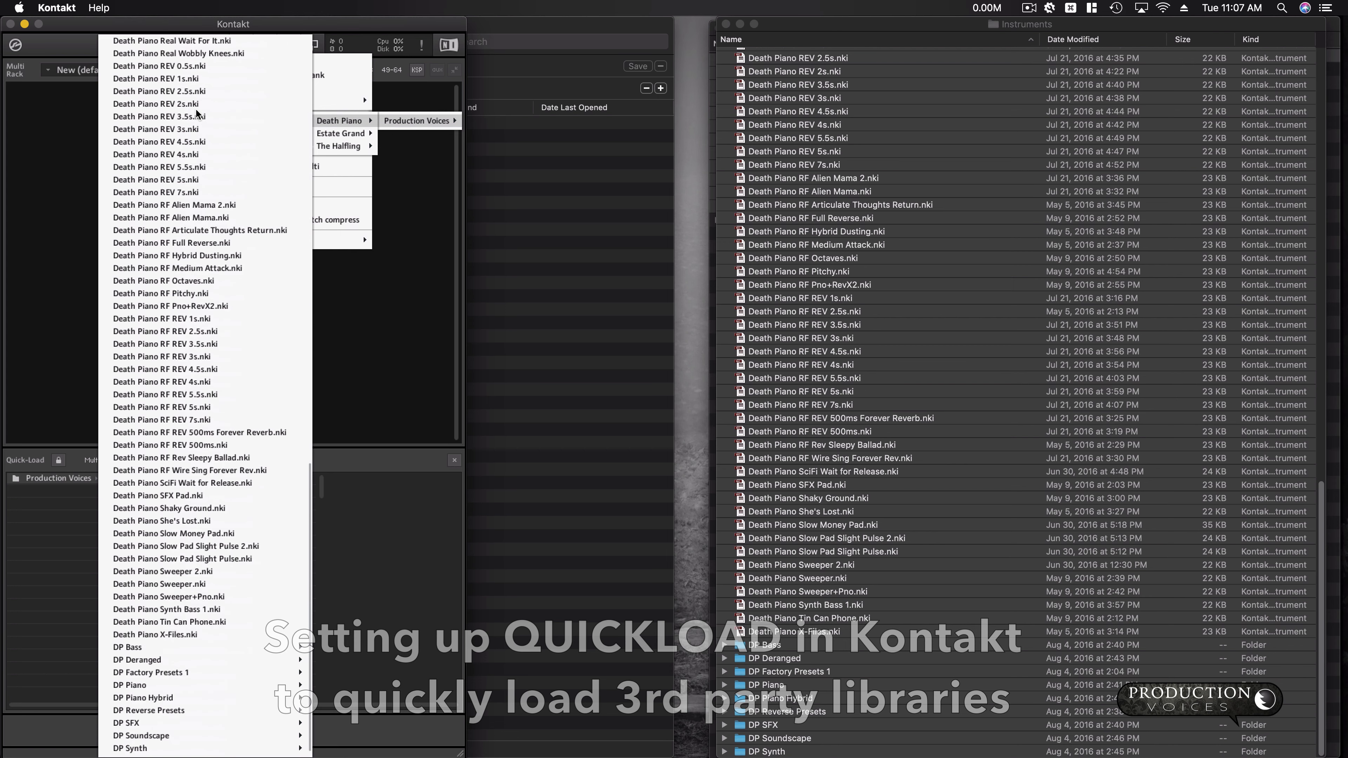
pyautogui.click(196, 635)
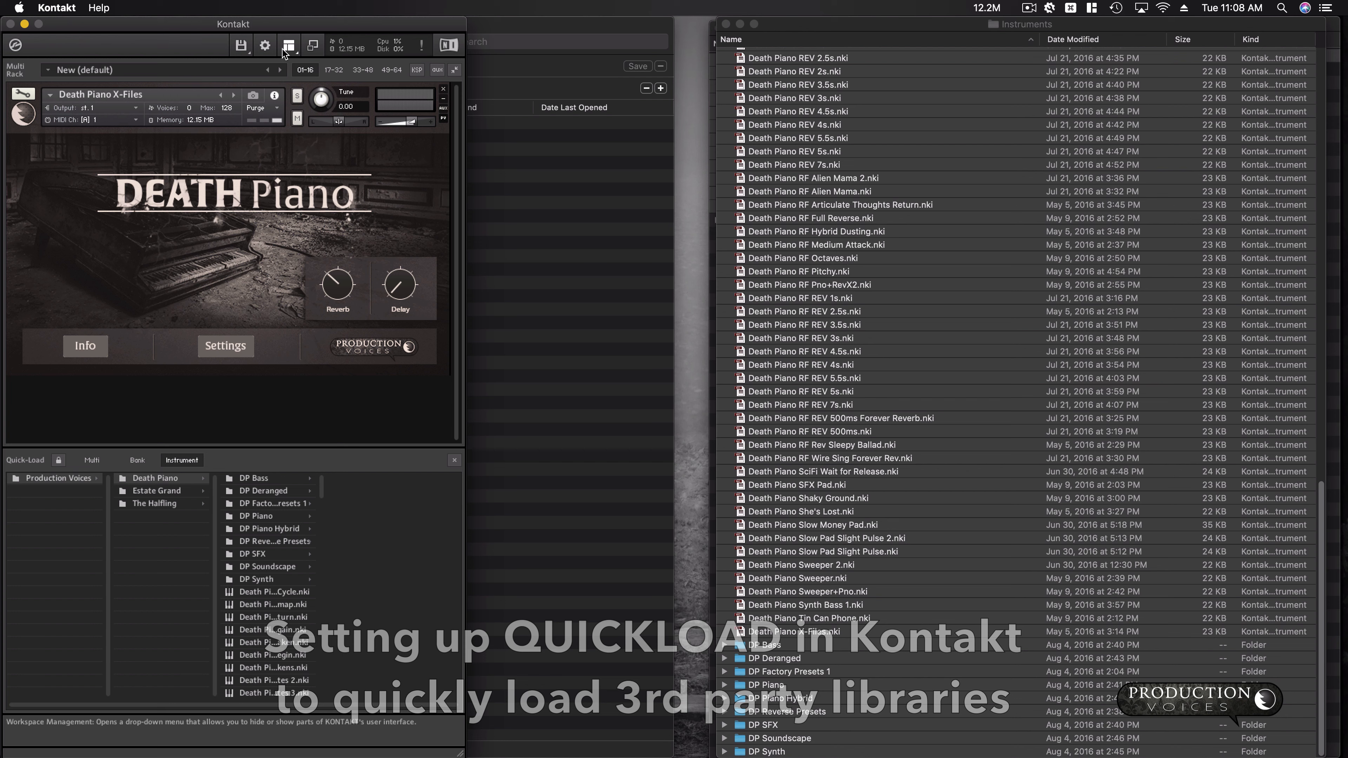
# - Remove Death Piano X-Files from the rack and load Death Piano Articulate Thoughts Return.nki from the Production Voices > Death Piano instrument list
pyautogui.click(242, 46)
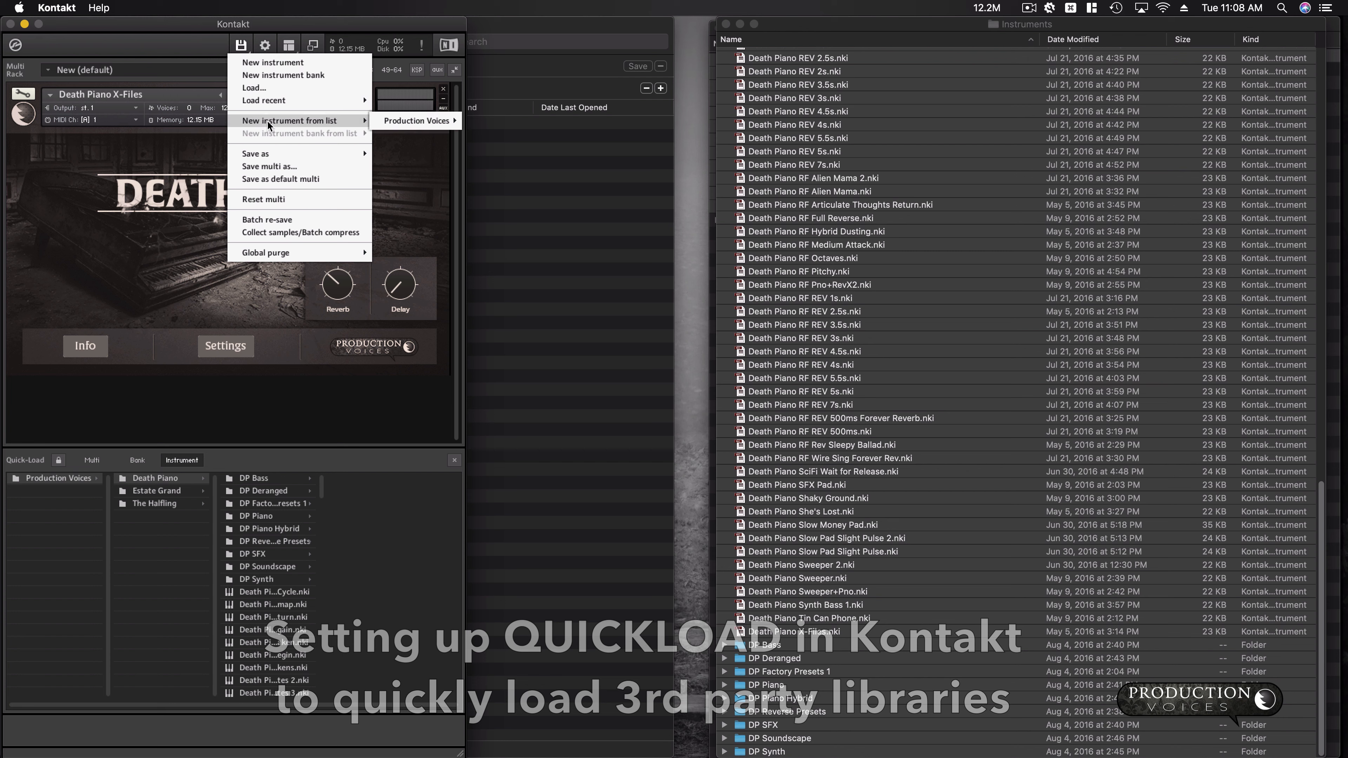
pyautogui.click(166, 47)
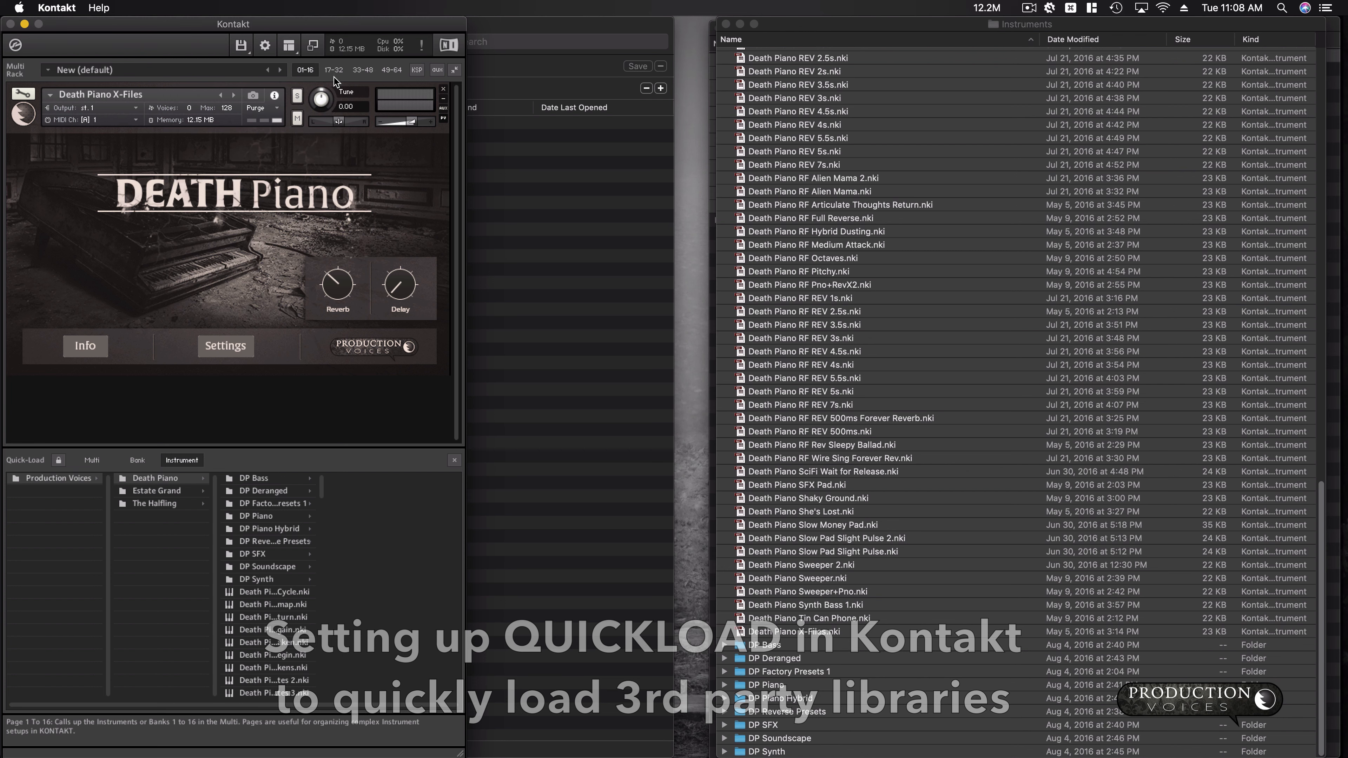
pyautogui.click(443, 93)
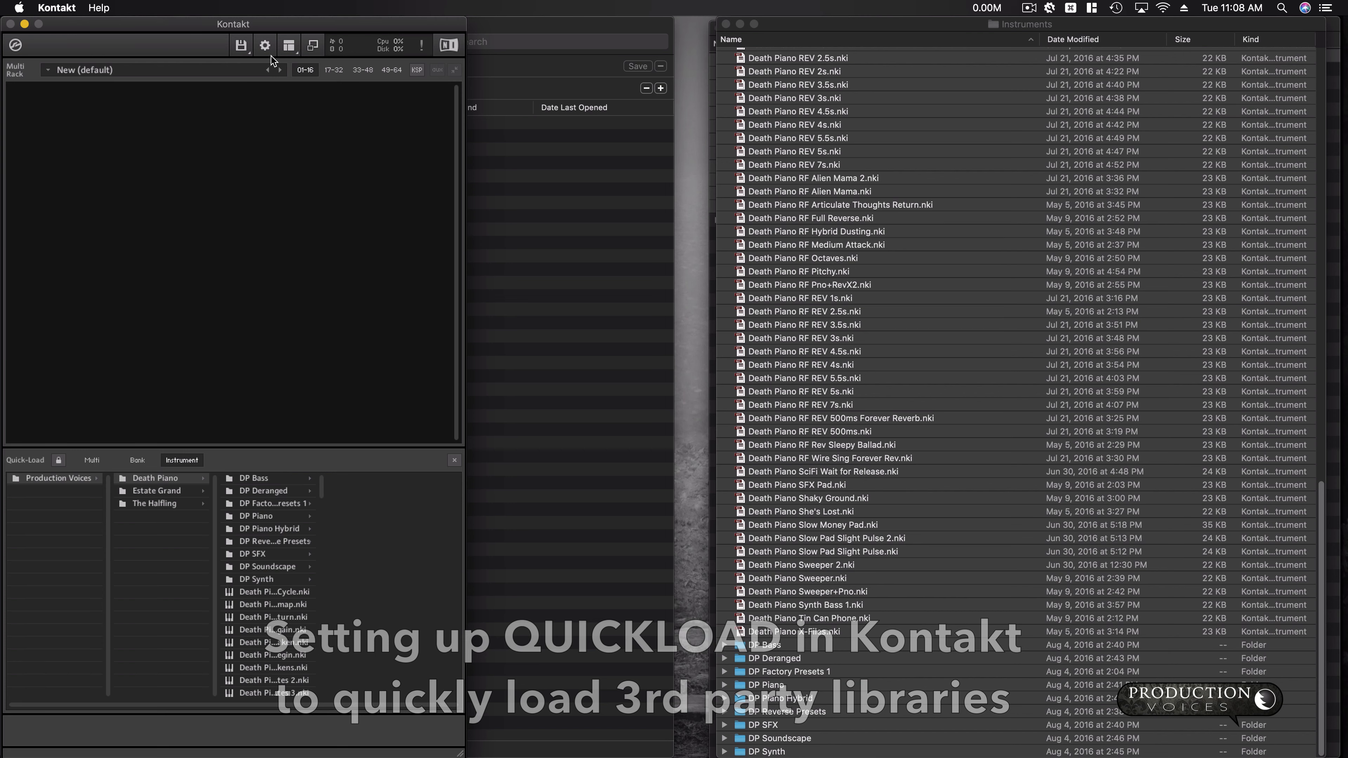
pyautogui.click(240, 45)
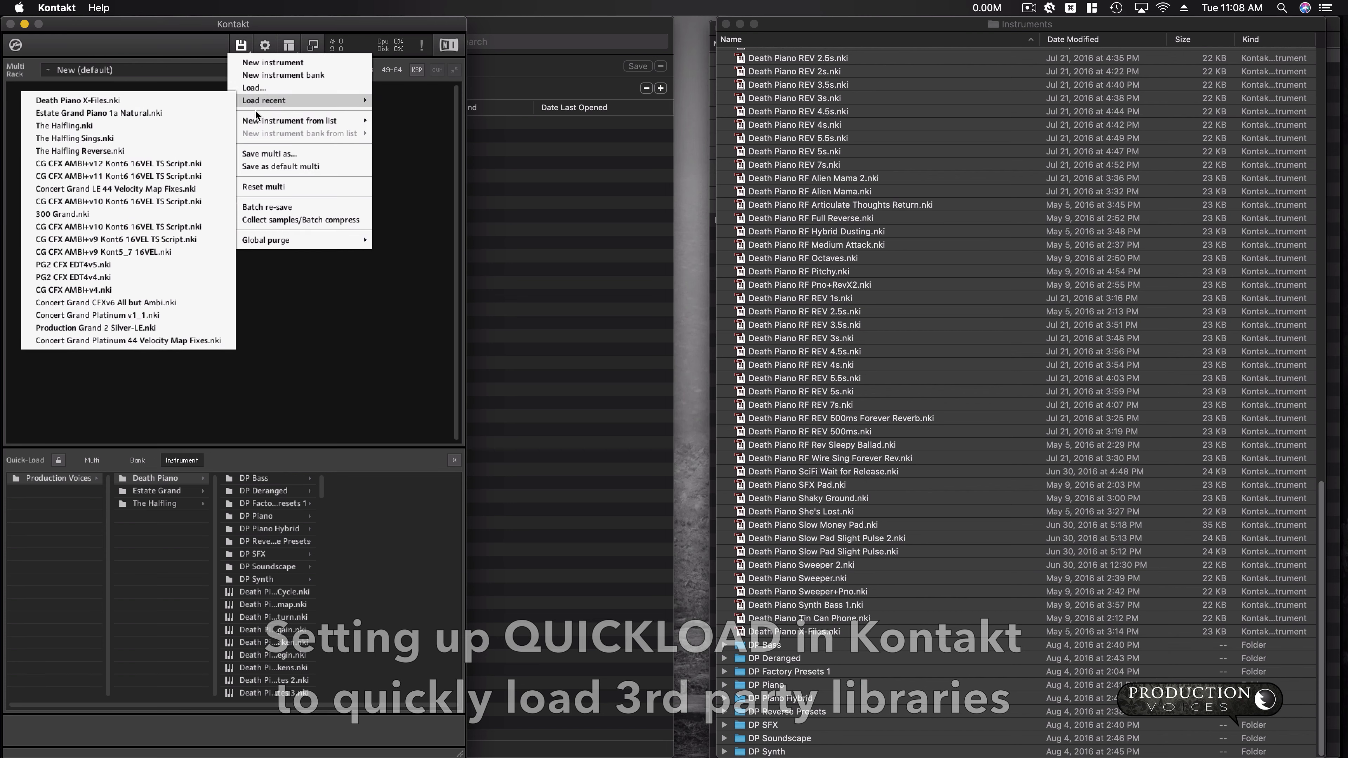
pyautogui.moveTo(257, 122)
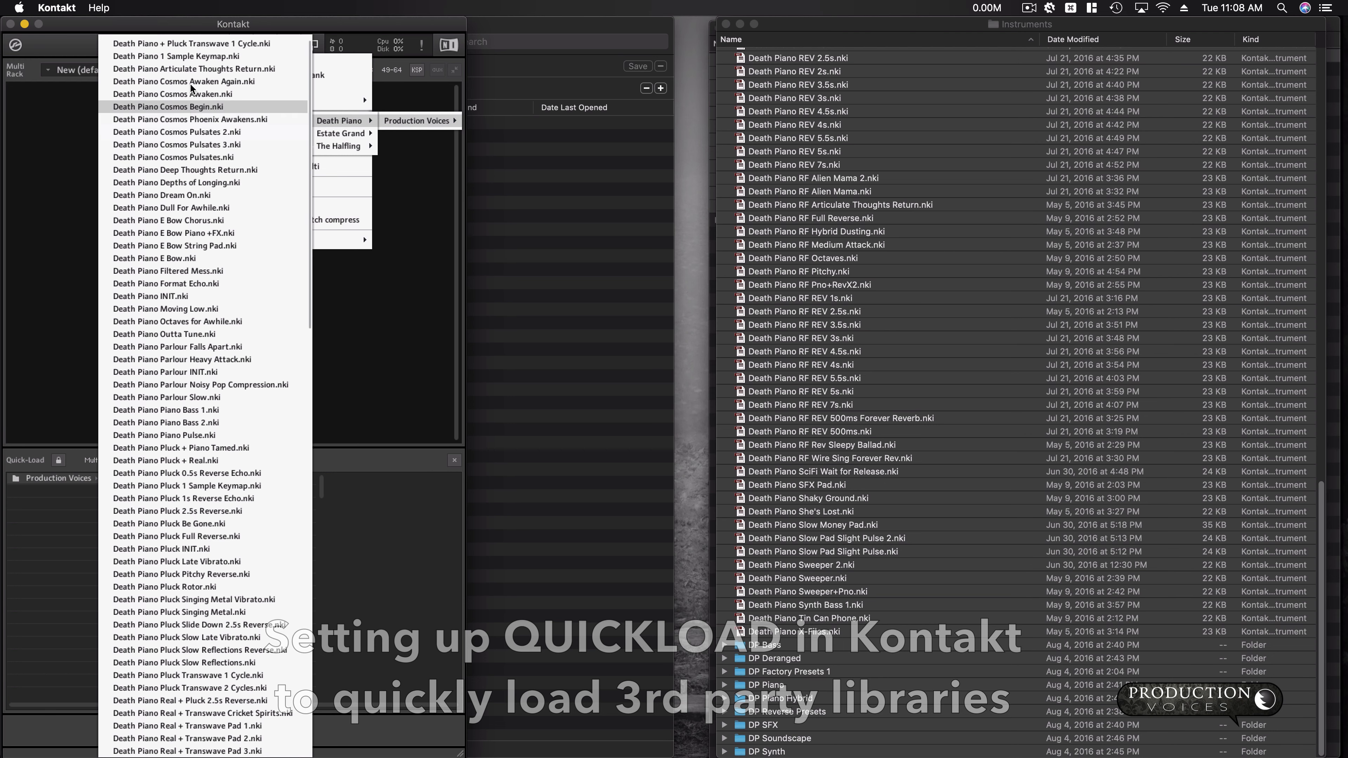
pyautogui.click(194, 69)
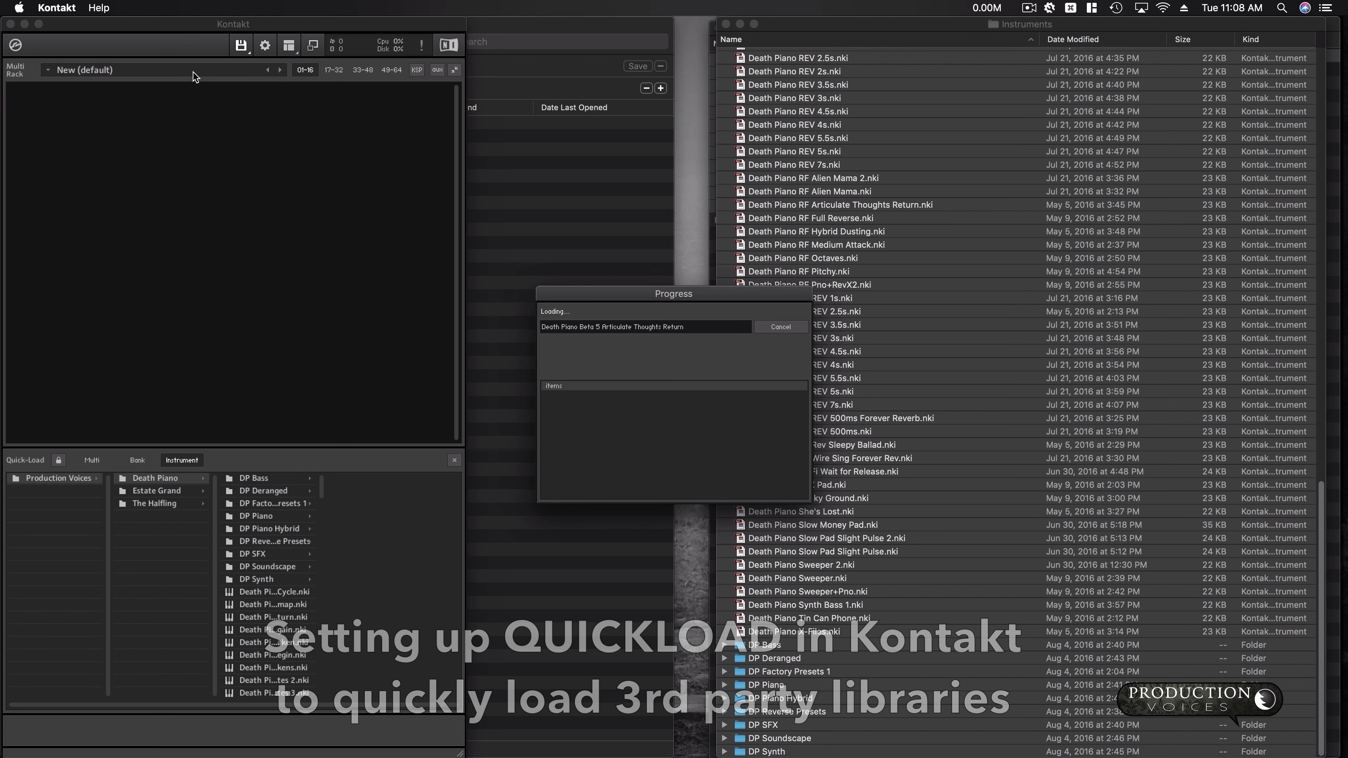